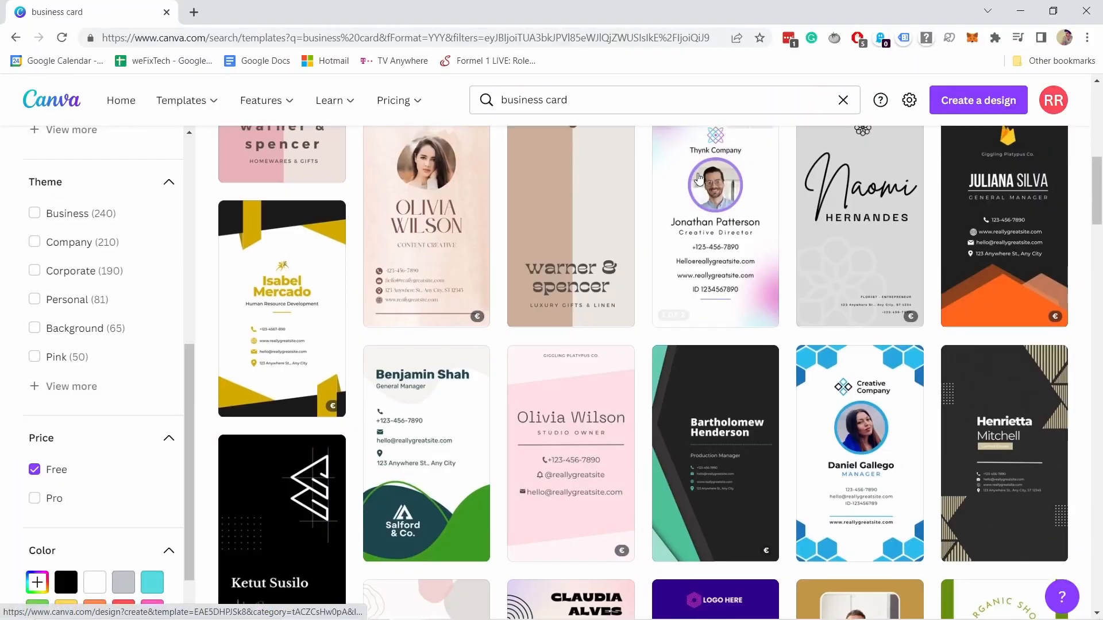
- Open the pinned comment's punchsalad.com/lp/canva link in a new tab and switch to it
scroll(698, 178, down, 20)
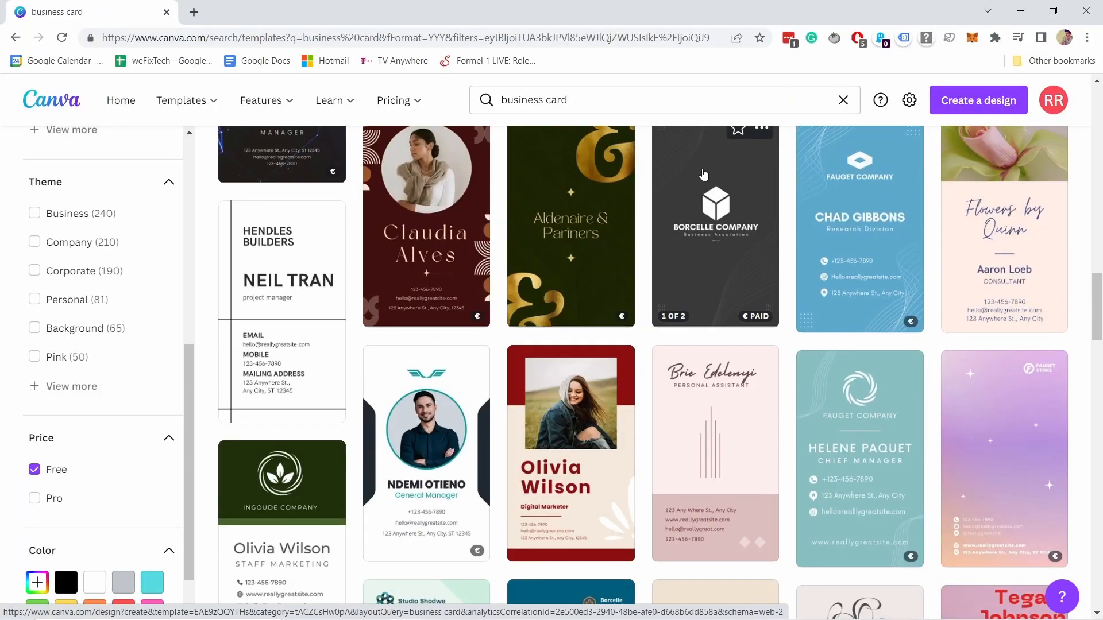
scroll(713, 162, down, 20)
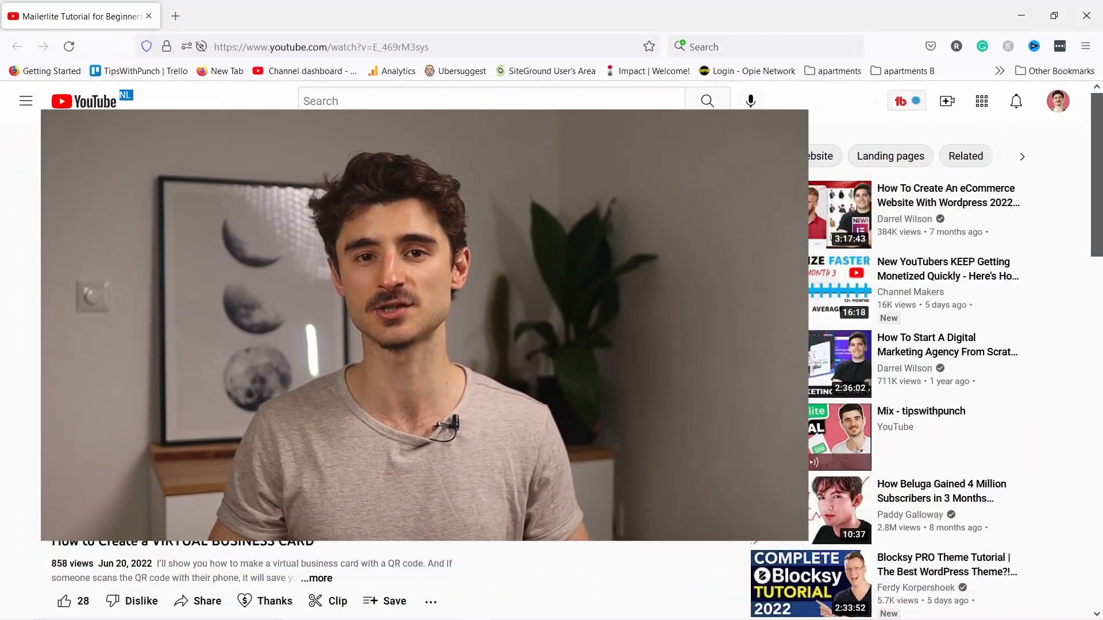
scroll(491, 348, down, 6)
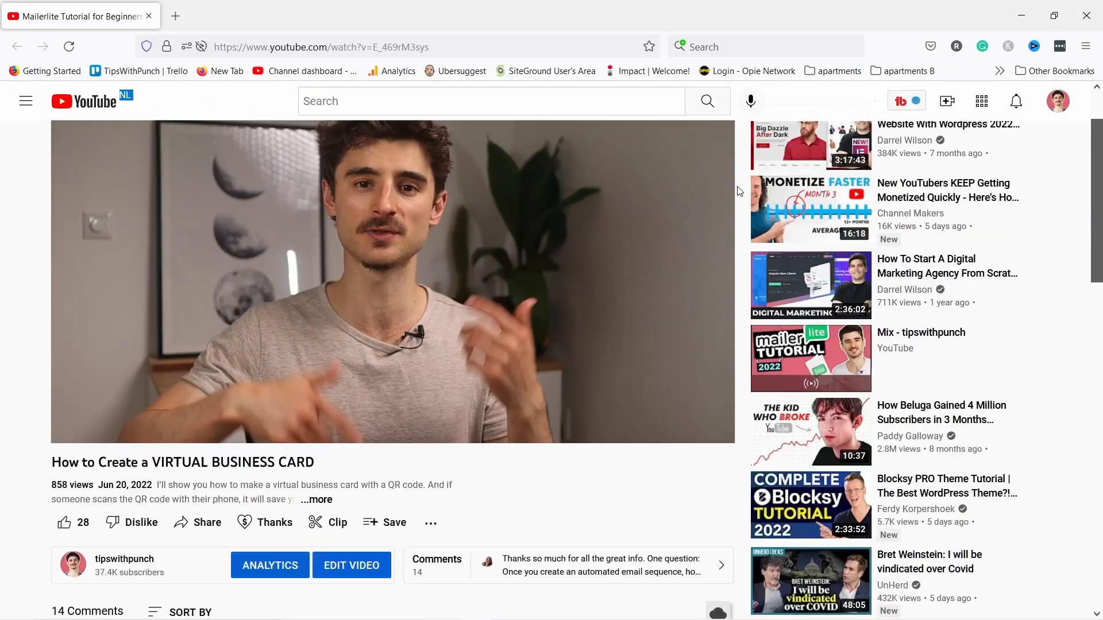
middle_click(299, 515)
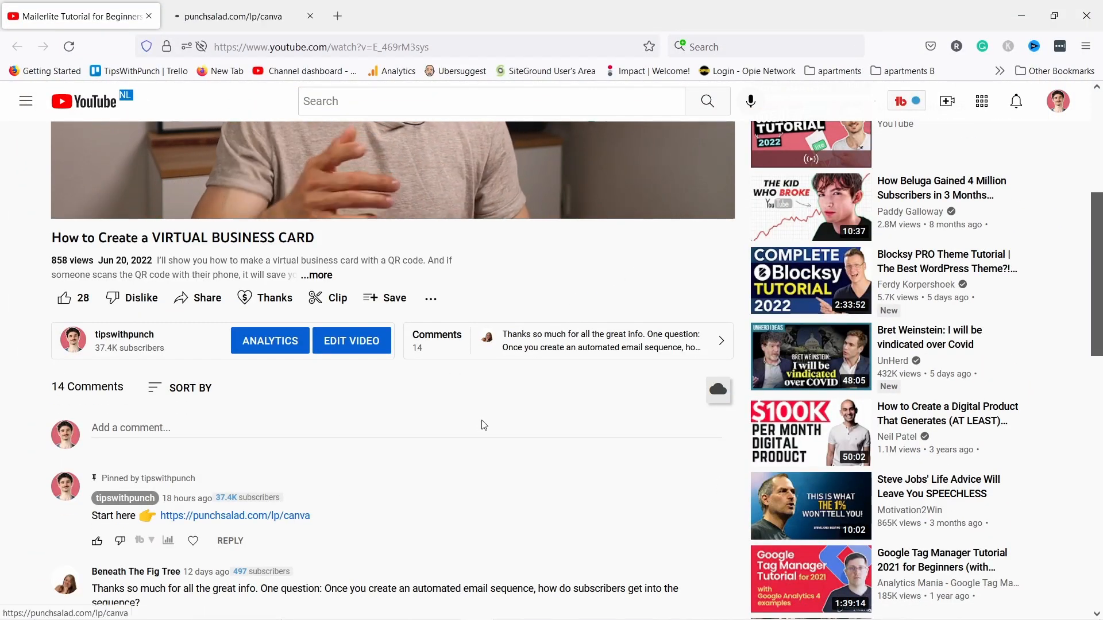
click(233, 16)
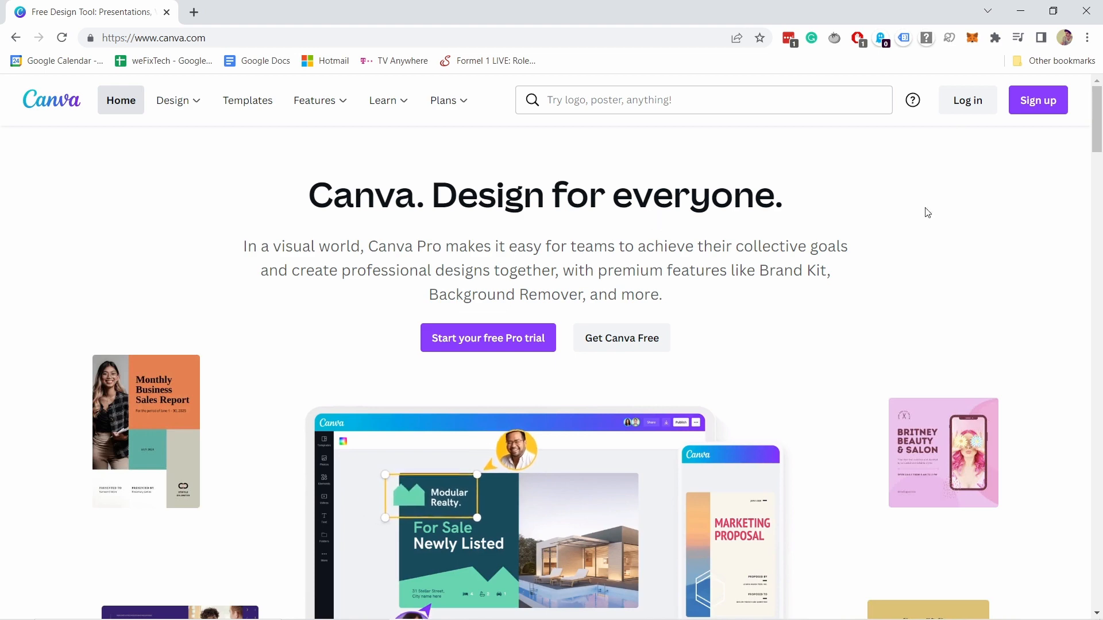
- Log in to Canva with email and browse the suggested design types on the Home dashboard
click(1041, 105)
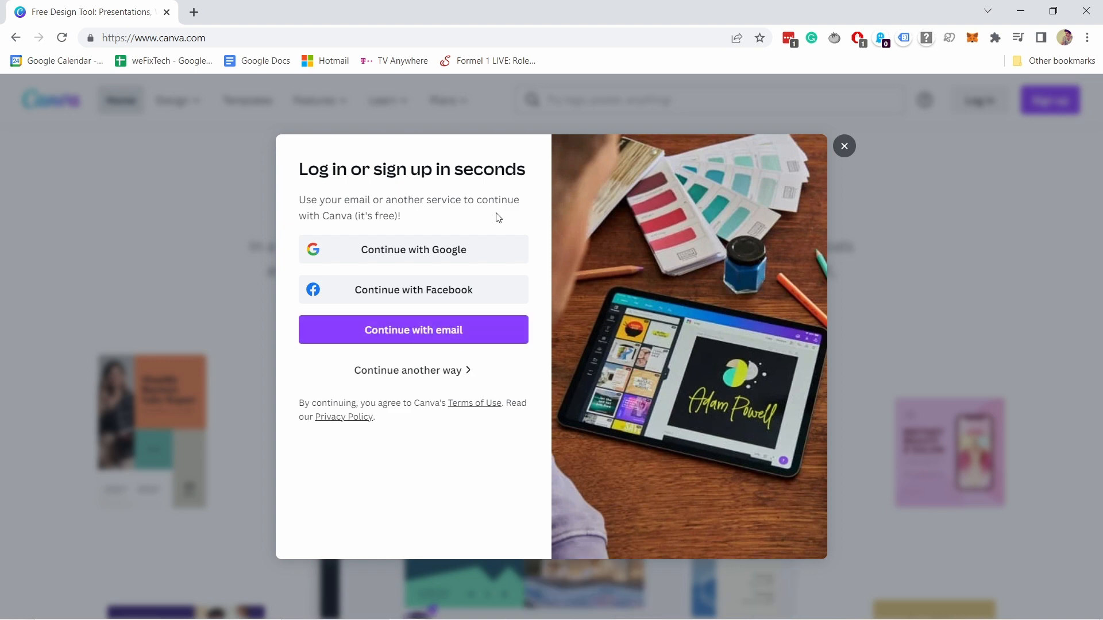
click(844, 147)
click(970, 100)
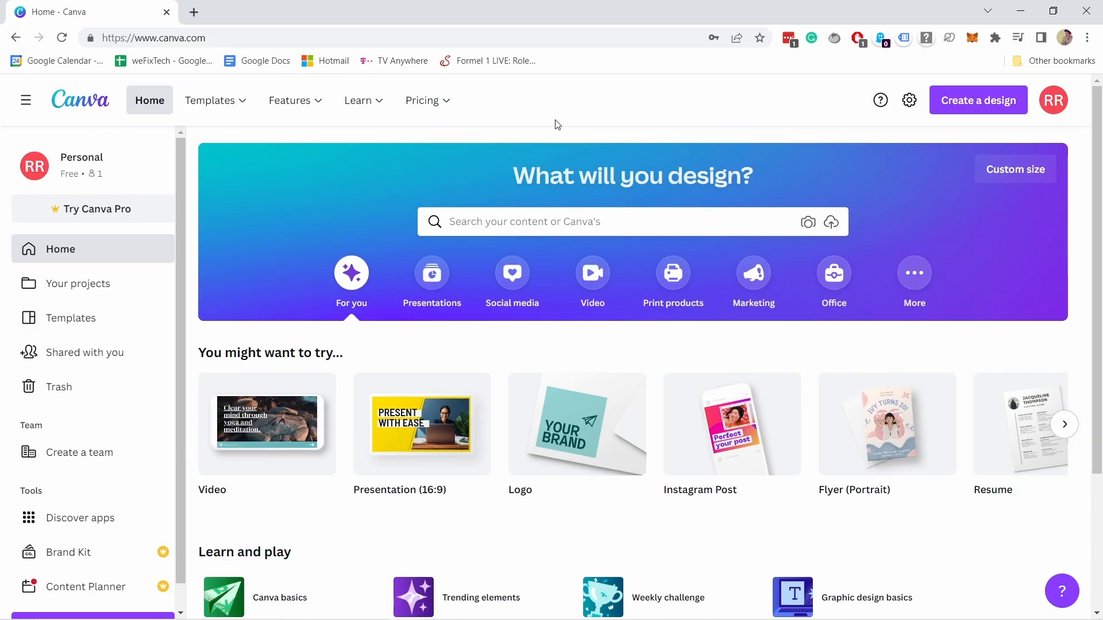
scroll(300, 300, down, 1)
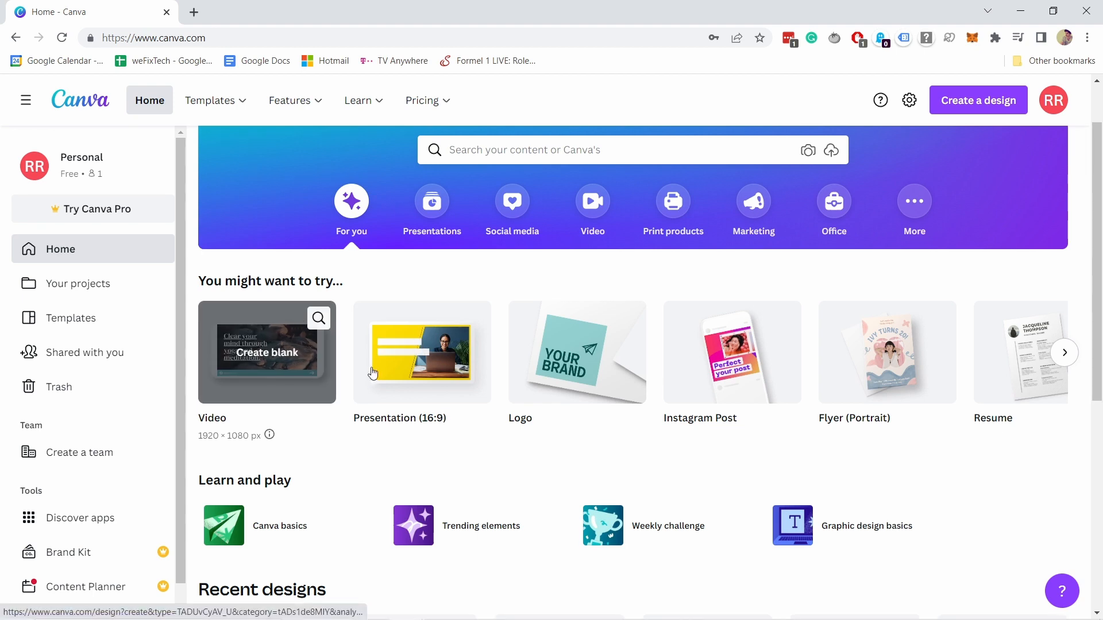
click(1064, 353)
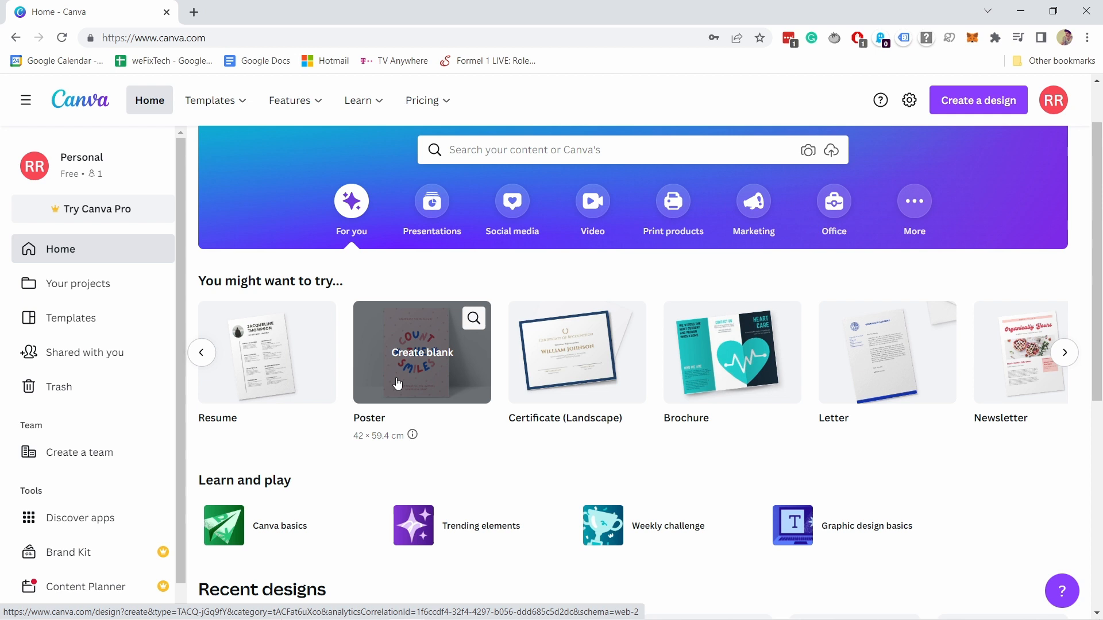
scroll(486, 325, up, 1)
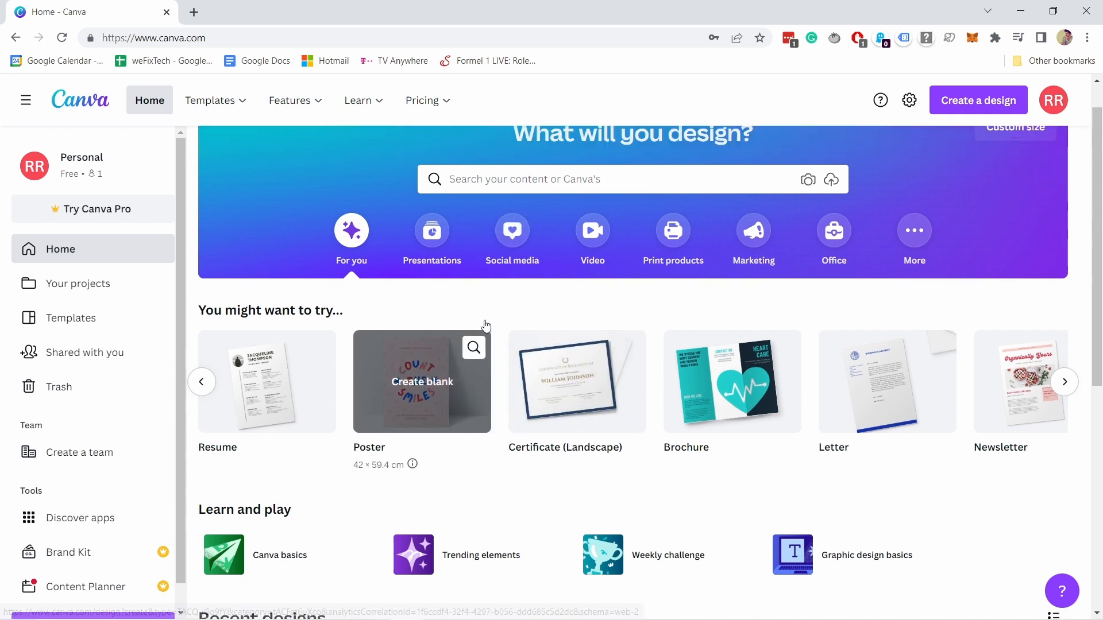
- Search templates for 'business card' and filter results to Portrait format and Free price
click(470, 222)
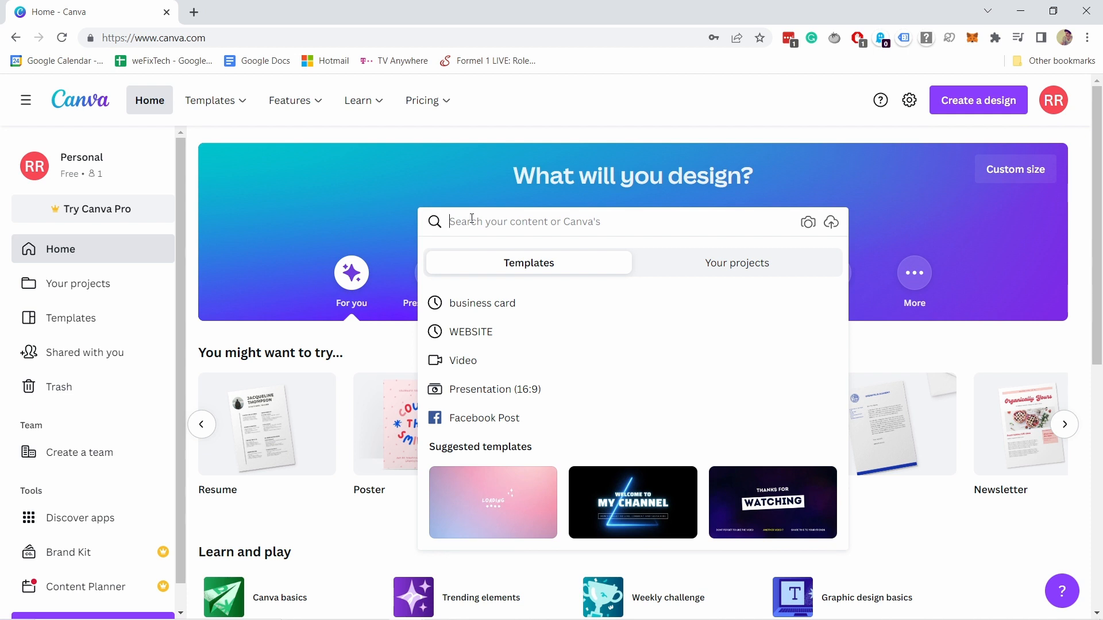
text(business c)
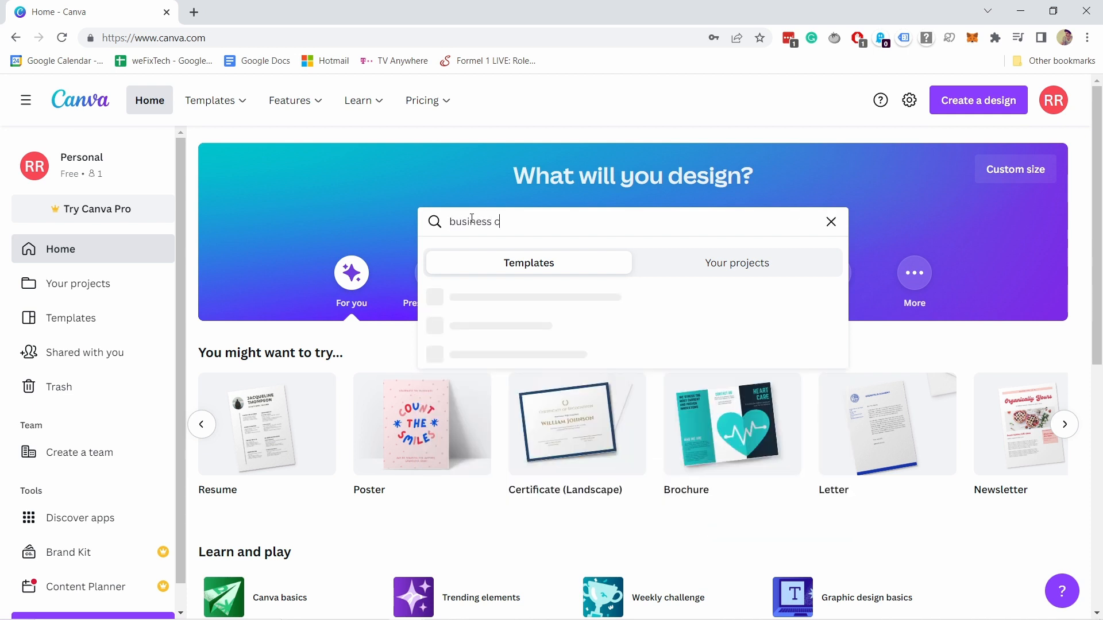
text(ard)
key(Return)
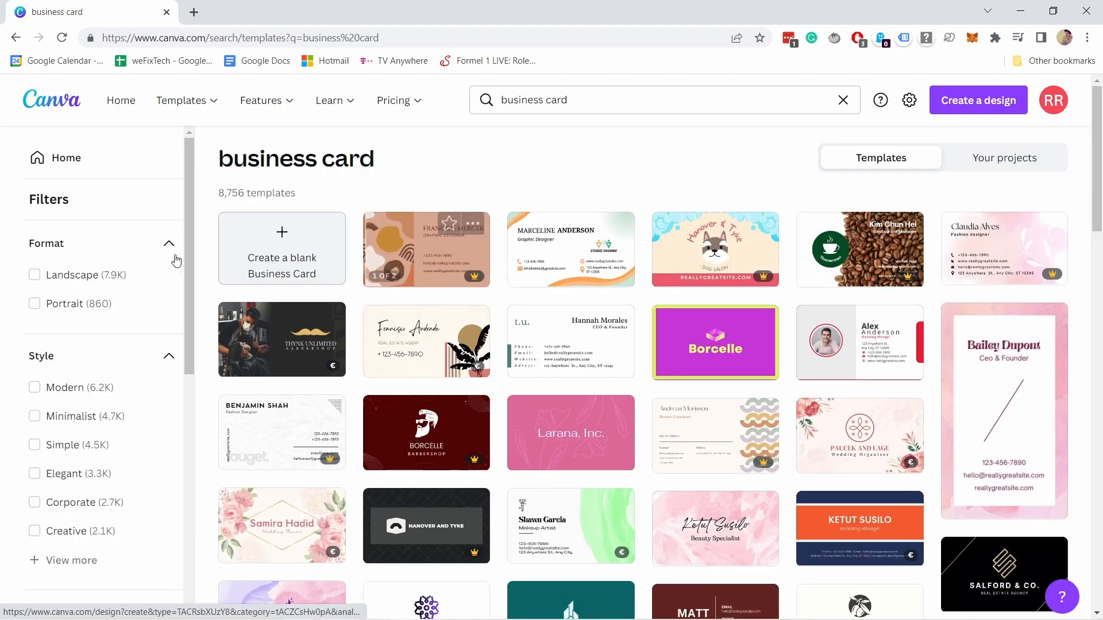
click(34, 303)
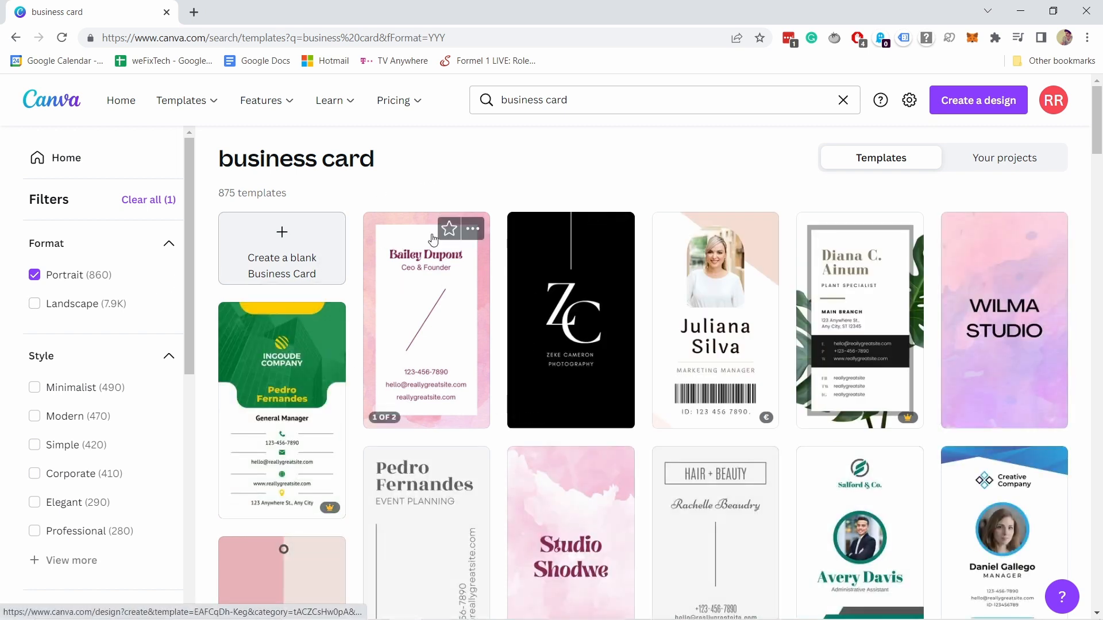
scroll(106, 352, down, 7)
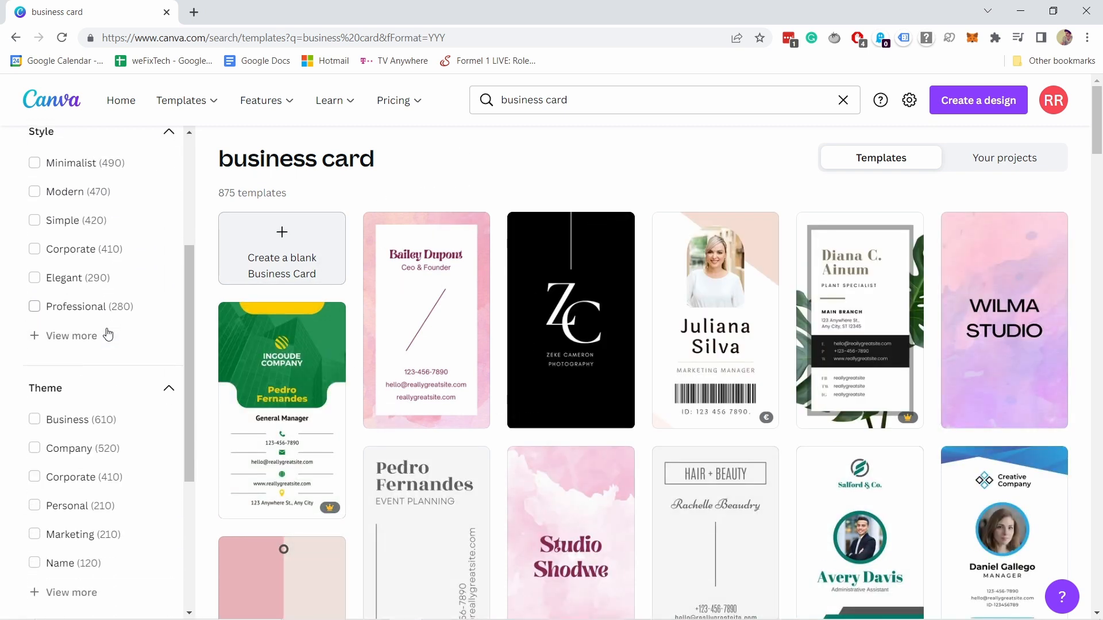
click(36, 471)
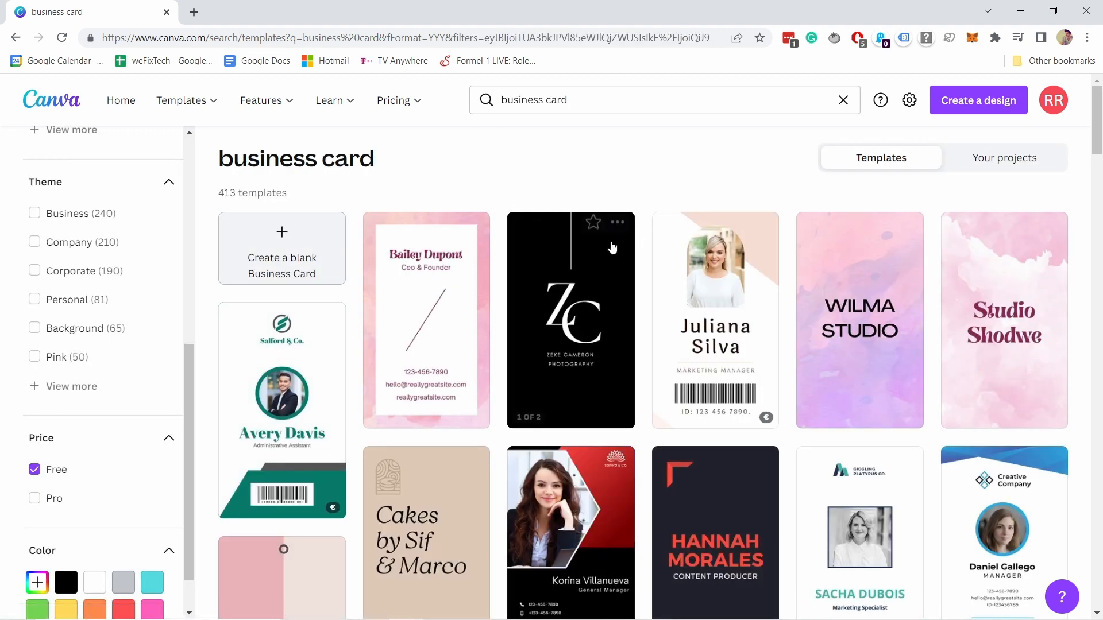
- Scroll the results and open the purple Creative Company portrait business card template
scroll(552, 254, down, 1)
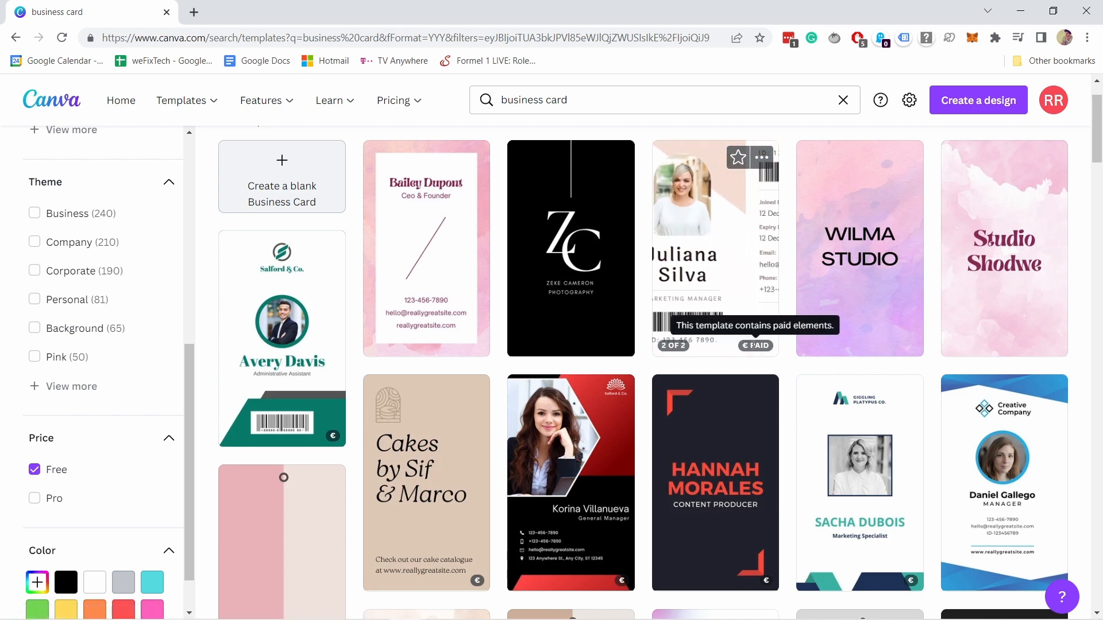
scroll(692, 172, up, 1)
scroll(693, 172, down, 10)
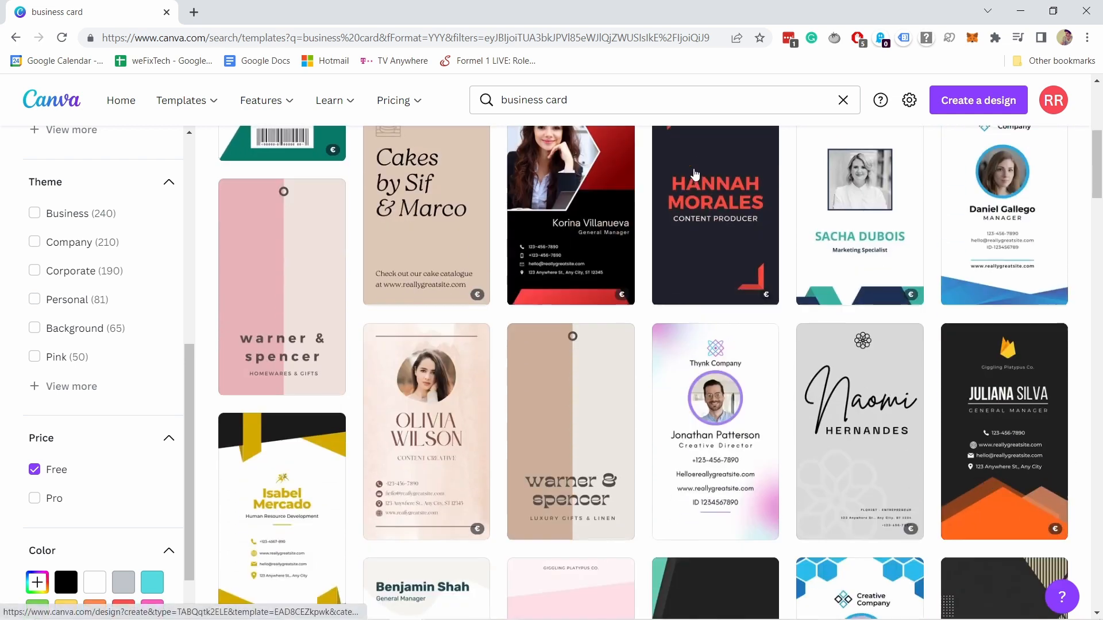
scroll(696, 177, down, 6)
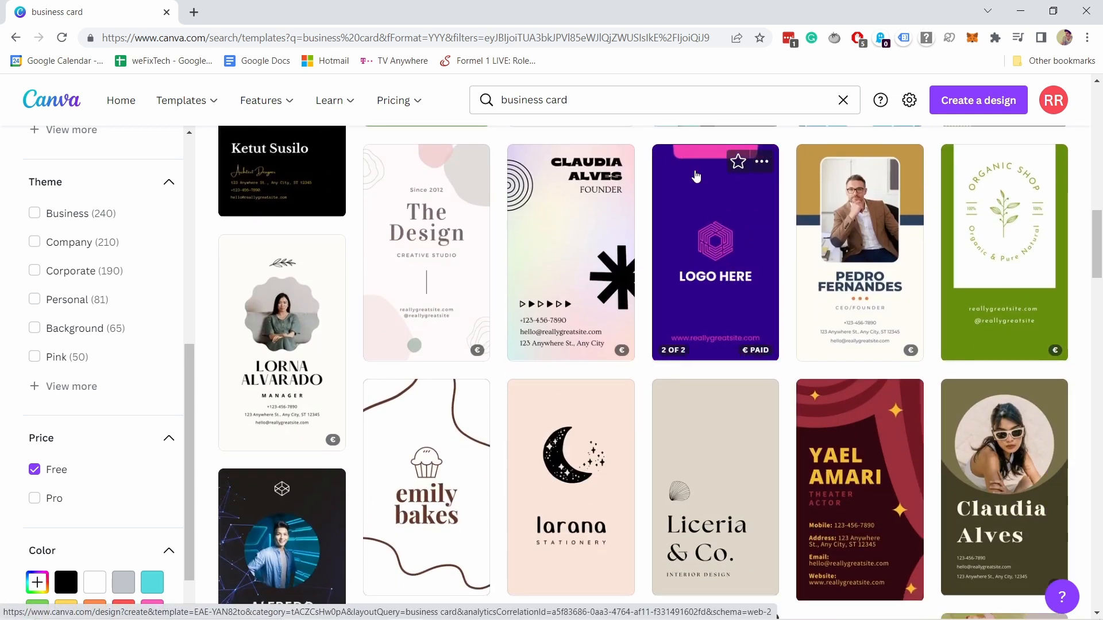
scroll(696, 176, down, 6)
scroll(704, 172, down, 2)
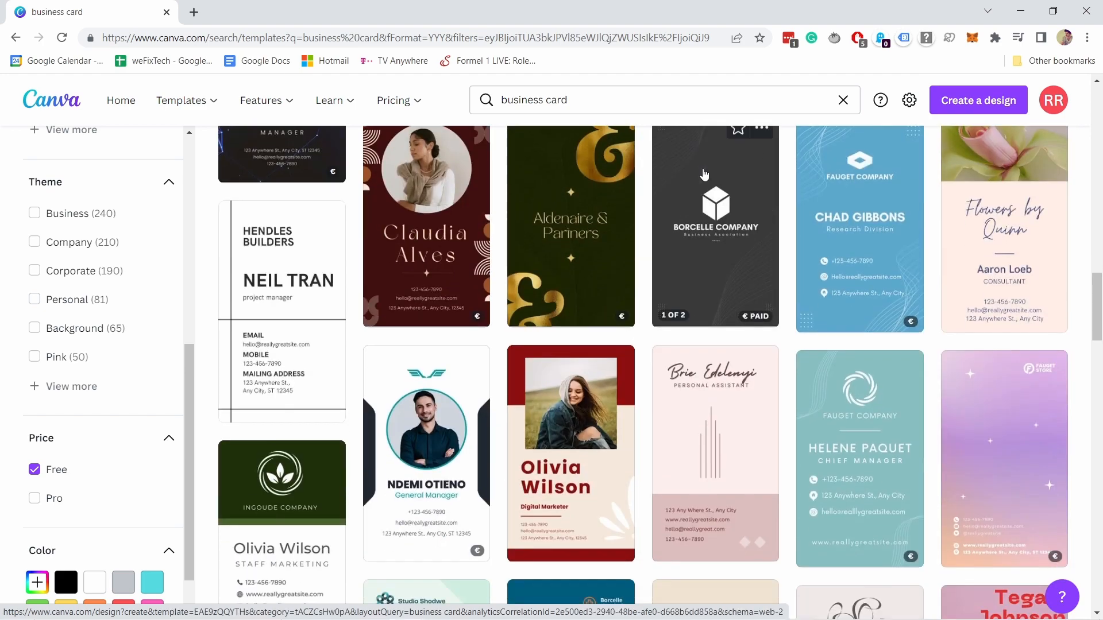
scroll(704, 174, down, 7)
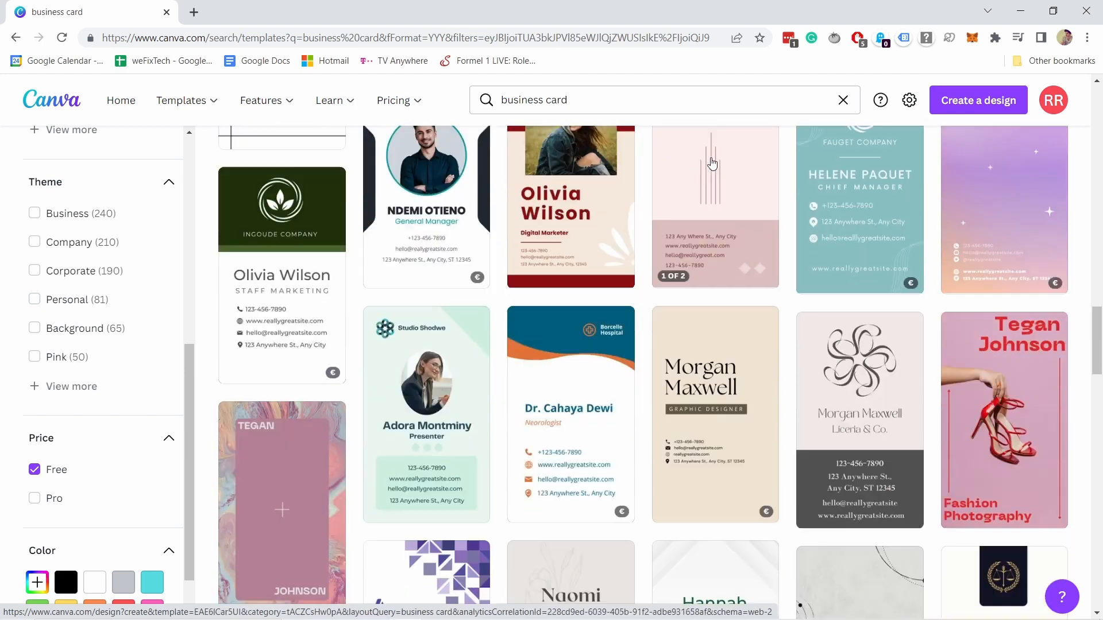
scroll(725, 150, down, 4)
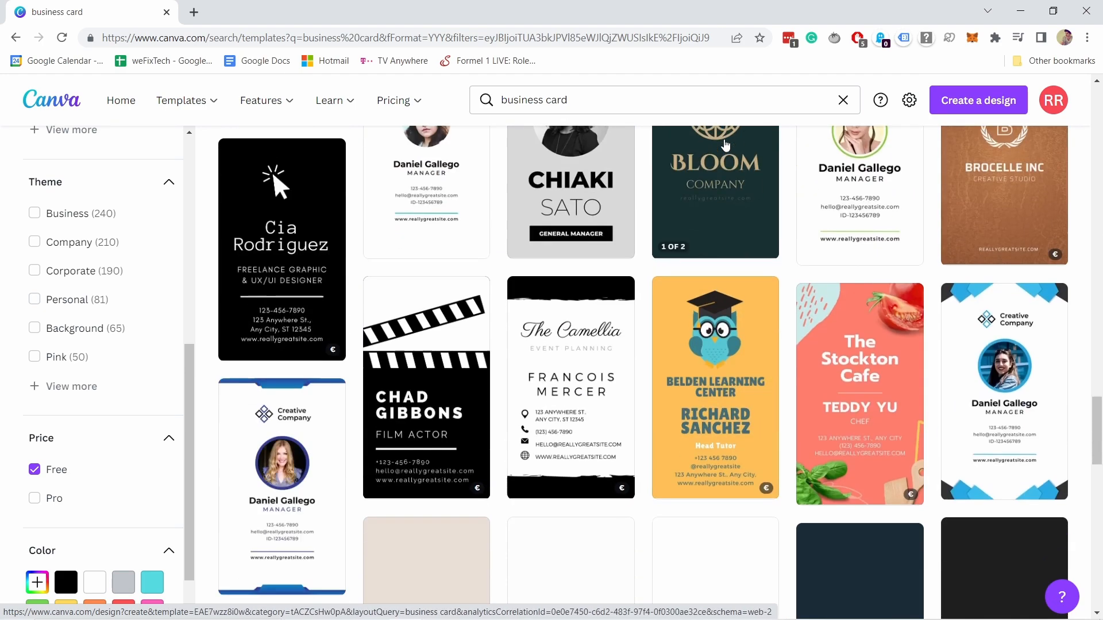
scroll(726, 144, down, 9)
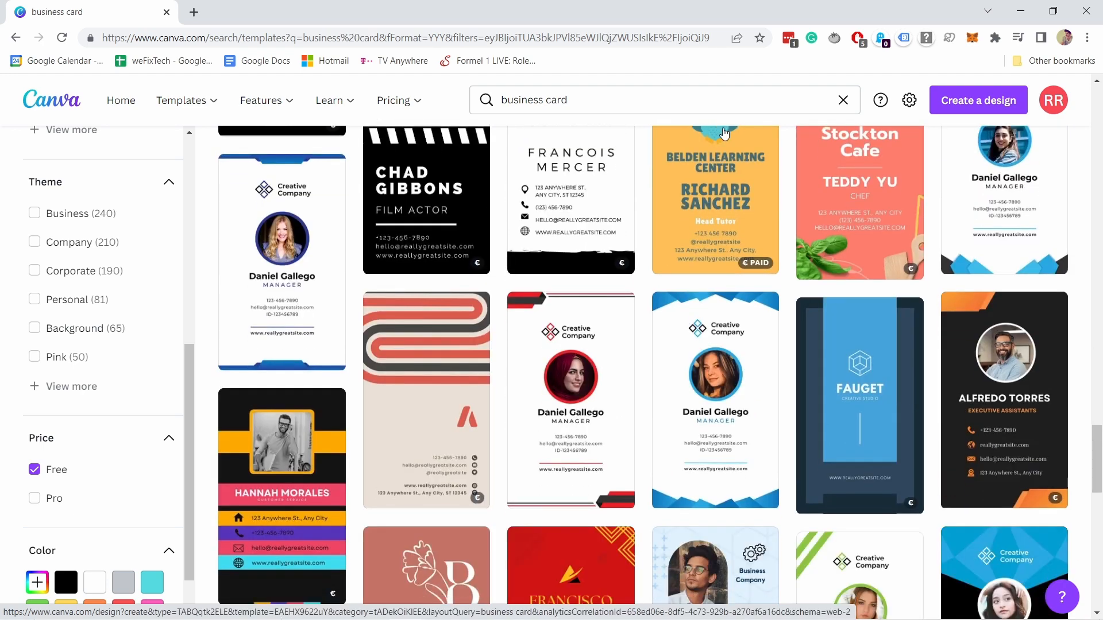
scroll(725, 133, down, 5)
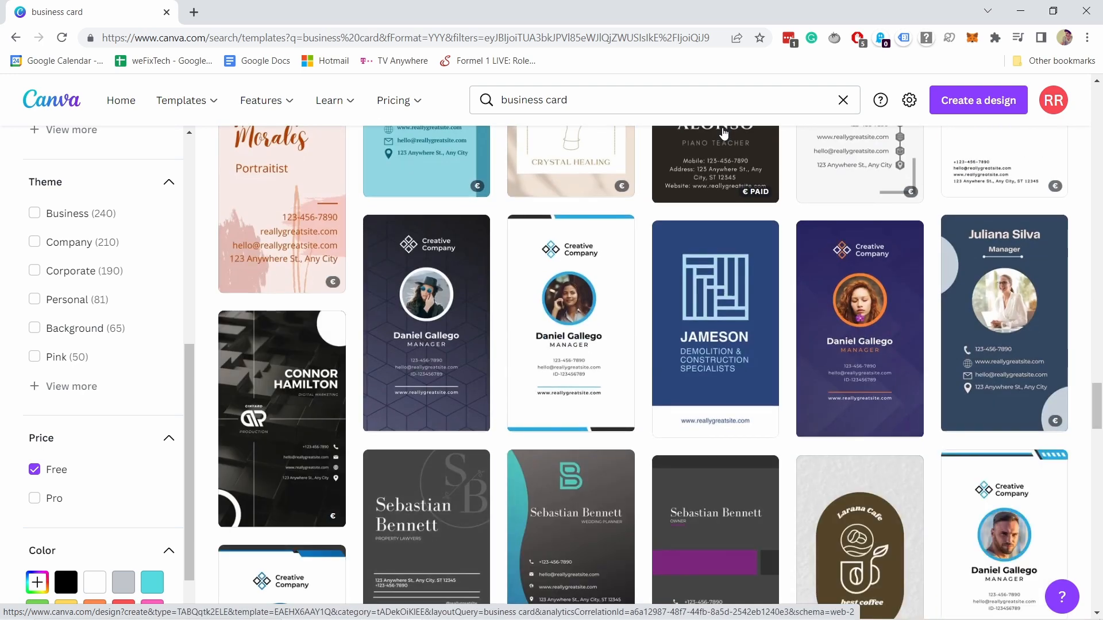
click(847, 299)
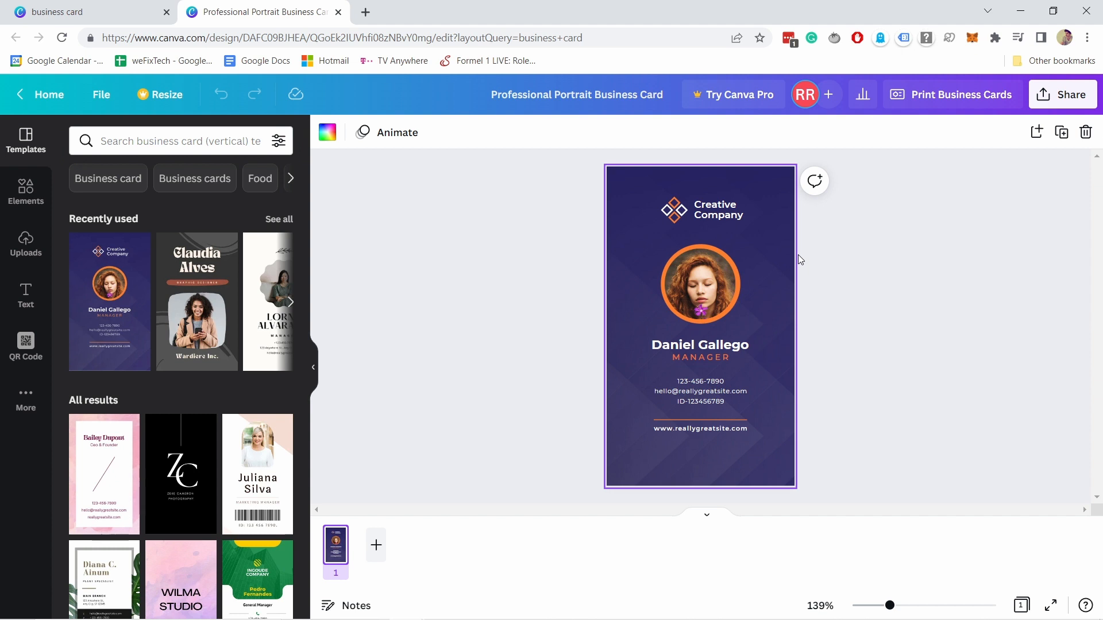
- Delete the Creative Company text and the diamond logo from the card
click(798, 255)
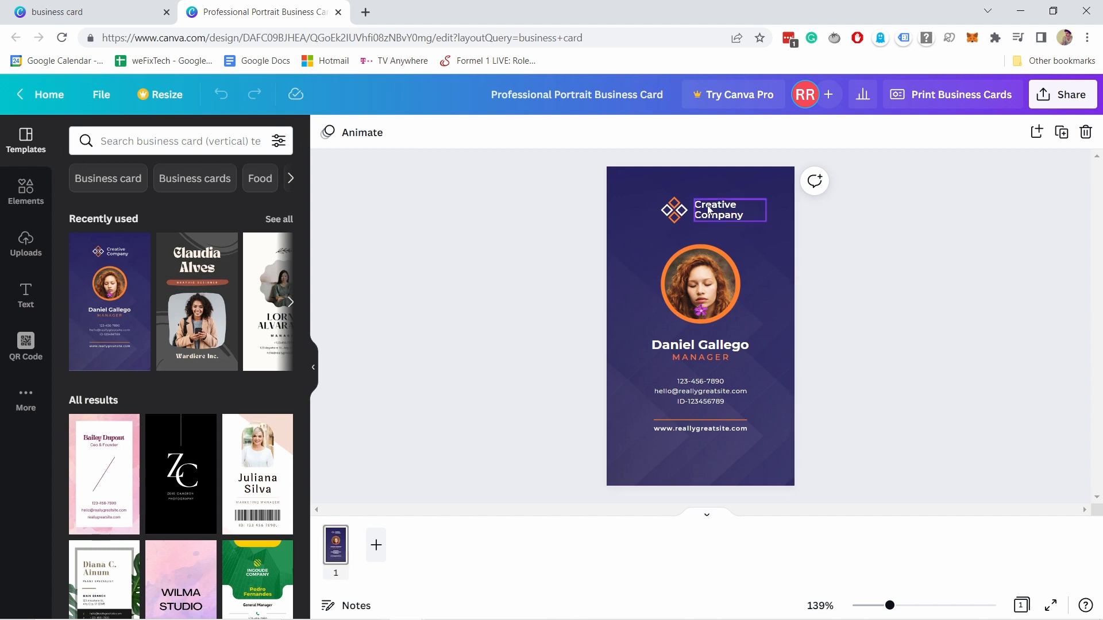
right_click(712, 212)
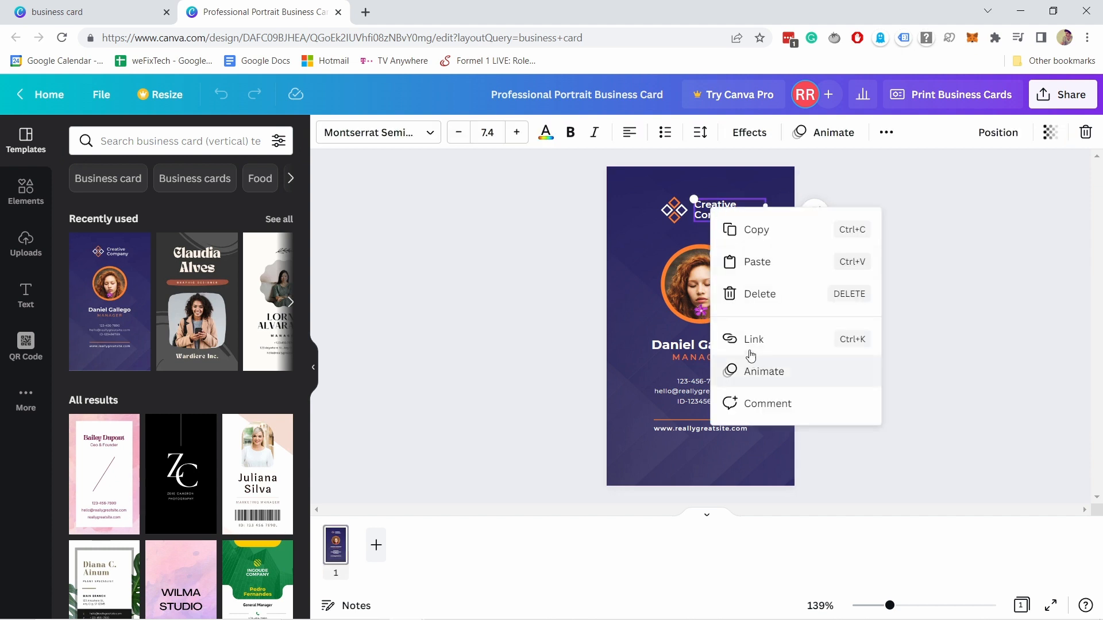
click(759, 290)
click(673, 210)
right_click(674, 214)
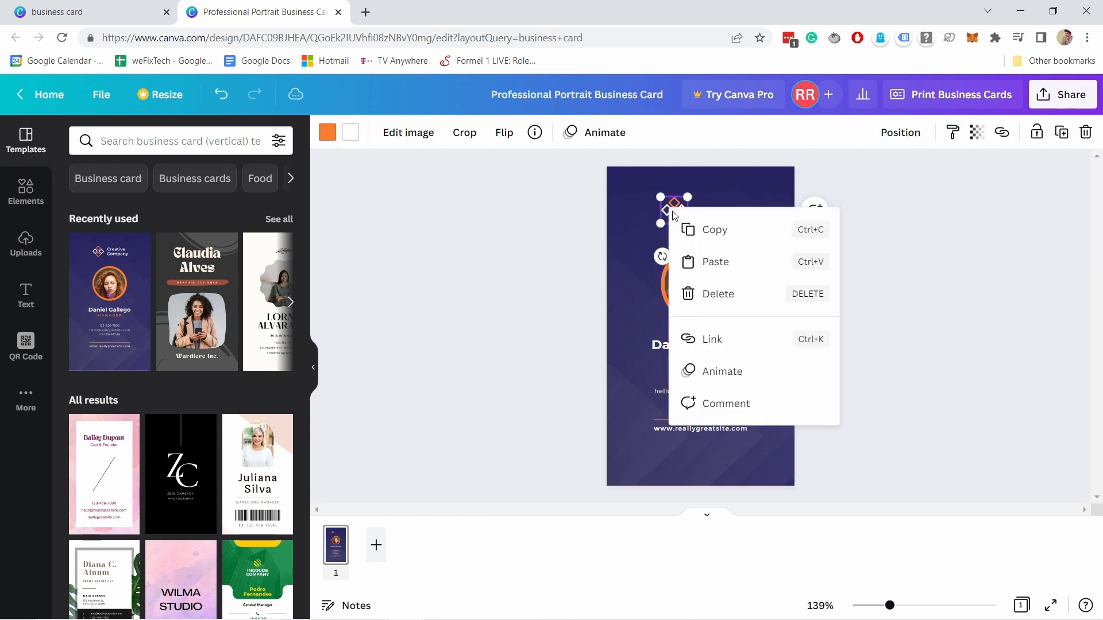
click(716, 295)
- Add the previously uploaded pink-background photo of the man to the card
click(717, 285)
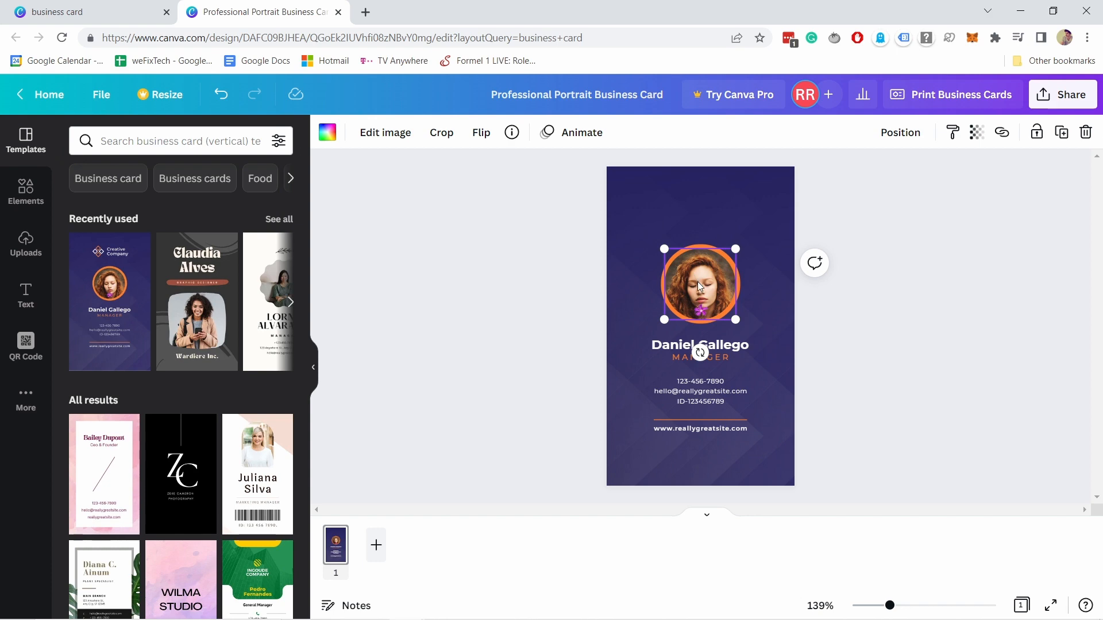
click(24, 246)
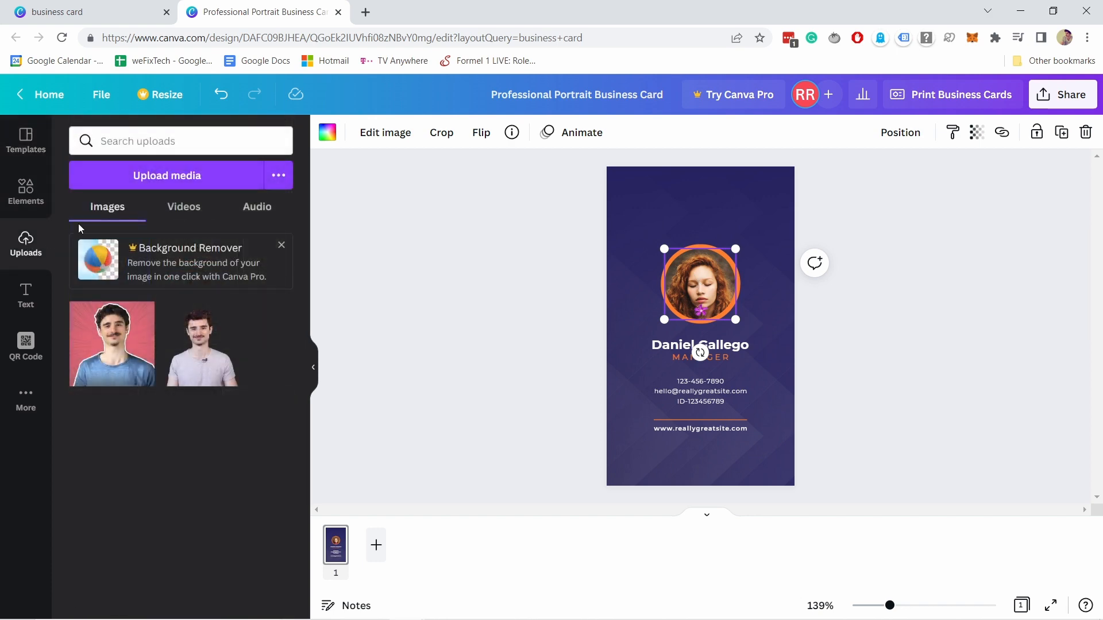
click(170, 178)
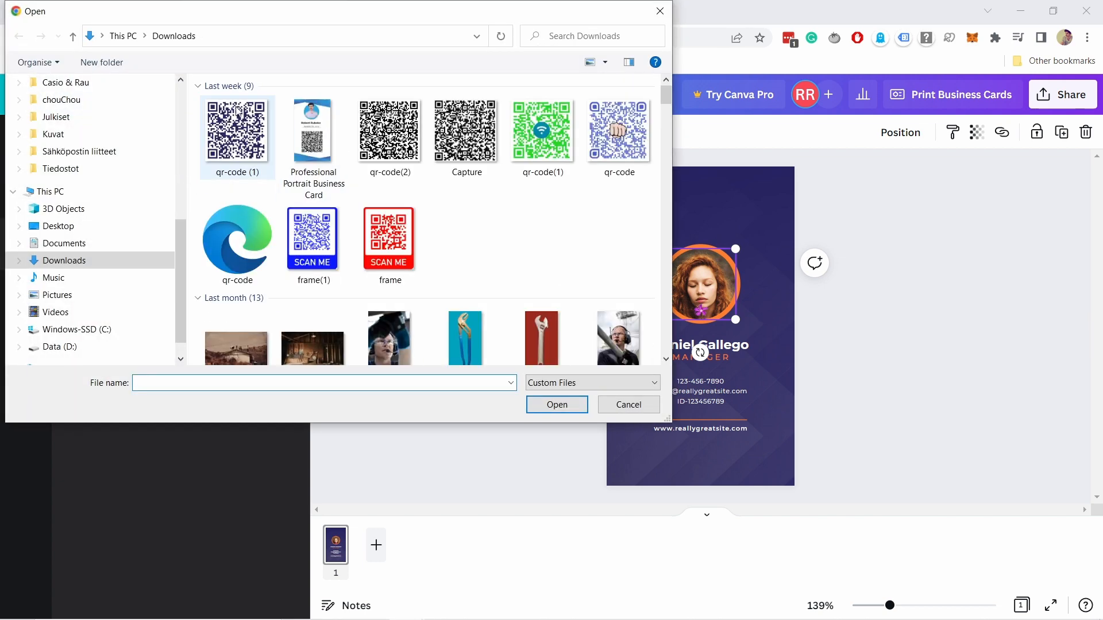
click(661, 12)
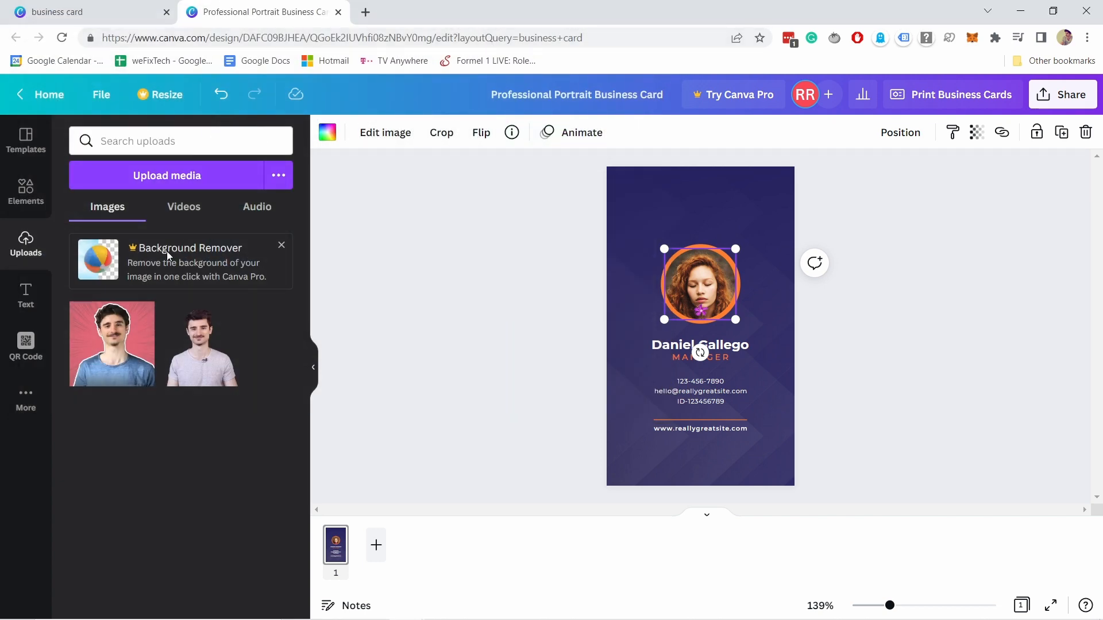
click(106, 349)
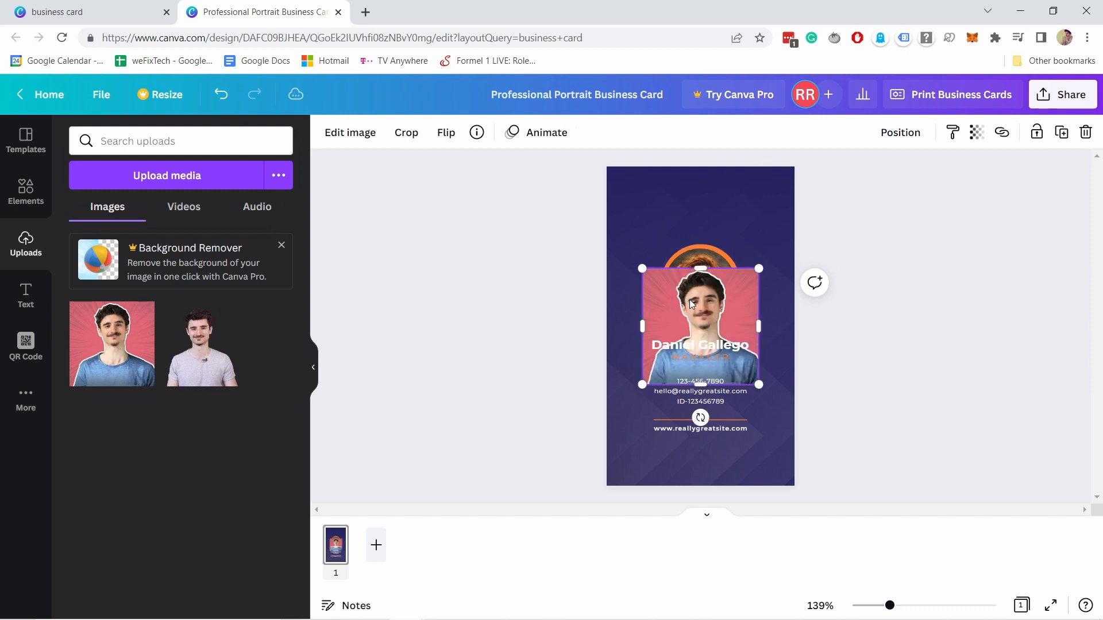
- Place the photo in the round frame, enlarge it, and move it with the ring toward the top
mouse_move(695, 302)
mouse_down()
mouse_move(741, 305)
mouse_move(702, 281)
mouse_move(707, 348)
mouse_move(701, 285)
mouse_up()
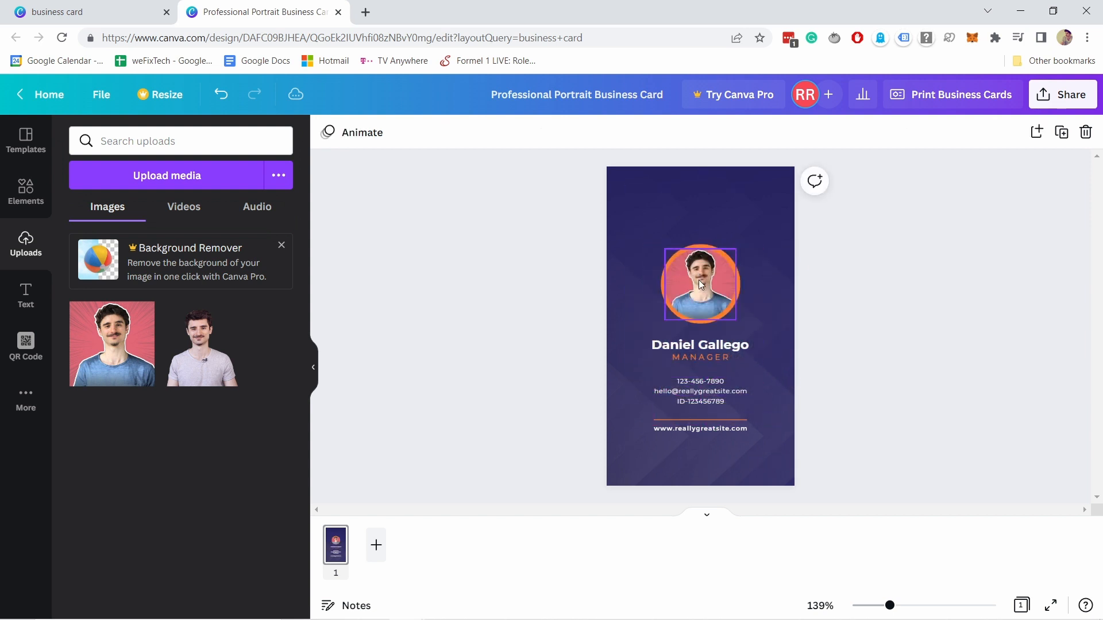
click(672, 270)
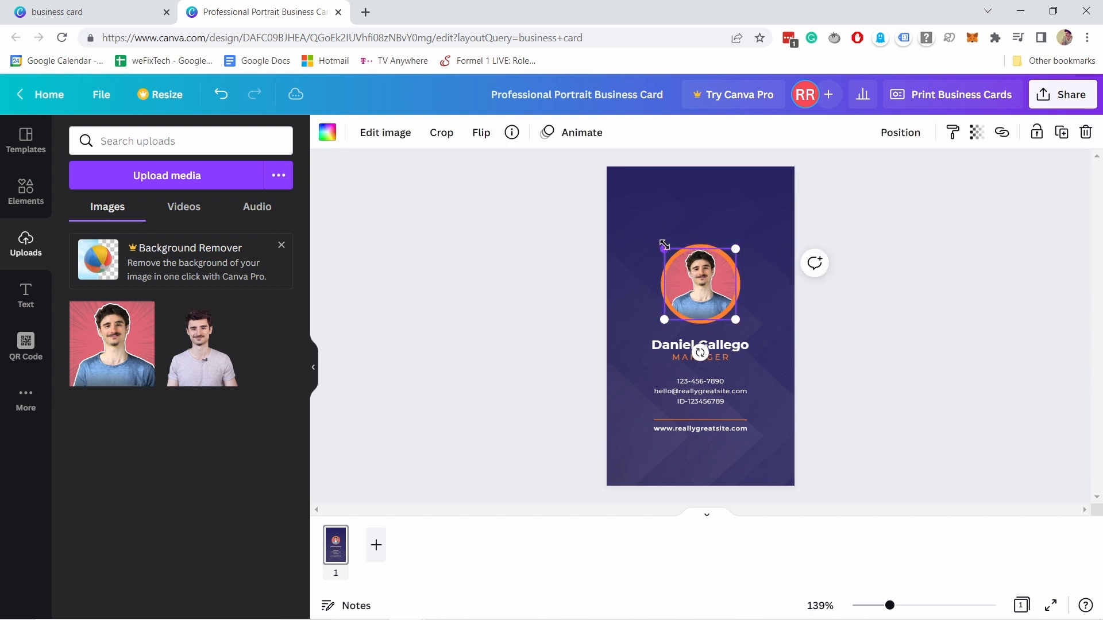
drag(664, 247, 618, 202)
drag(689, 256, 611, 226)
click(700, 320)
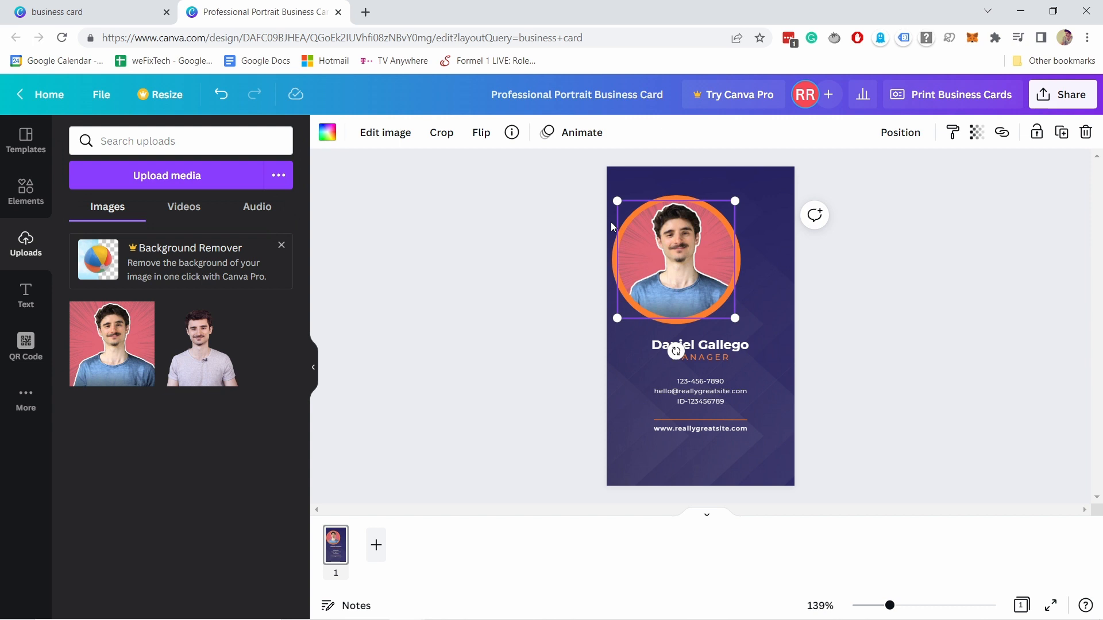
shift+click(670, 197)
drag(681, 247, 700, 244)
- Change the portrait's orange ring to black
click(747, 219)
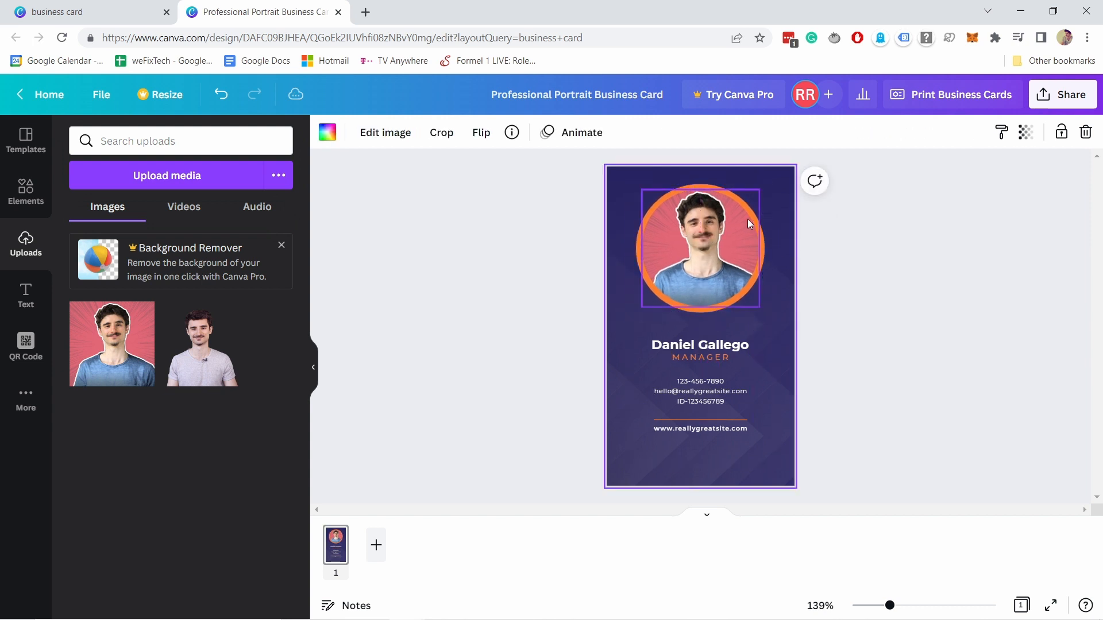
click(705, 186)
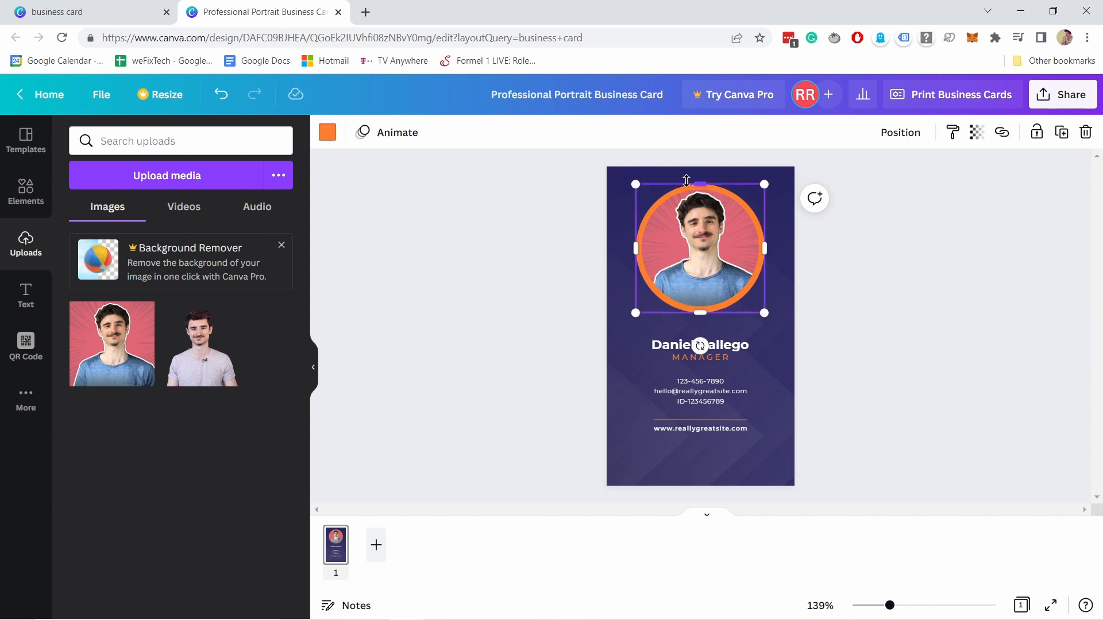
click(335, 135)
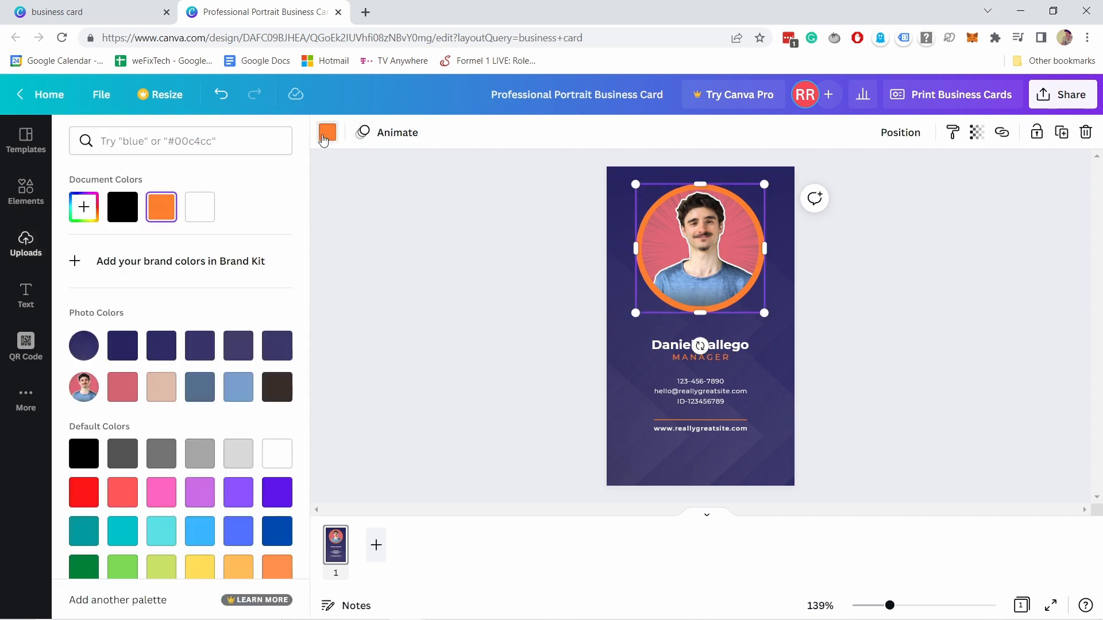
click(122, 214)
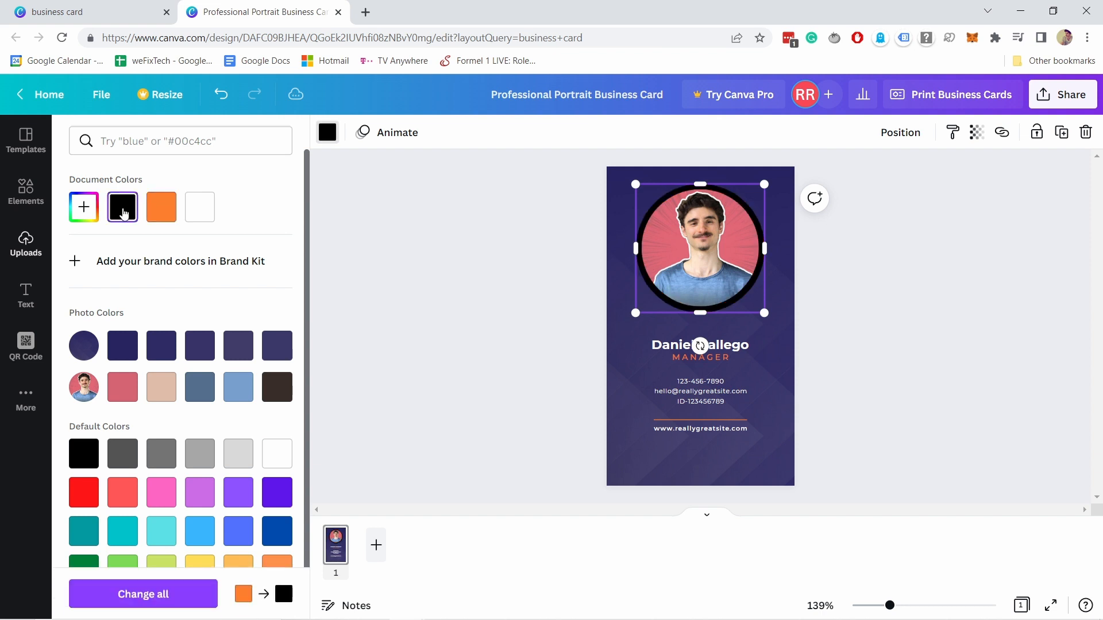
click(525, 285)
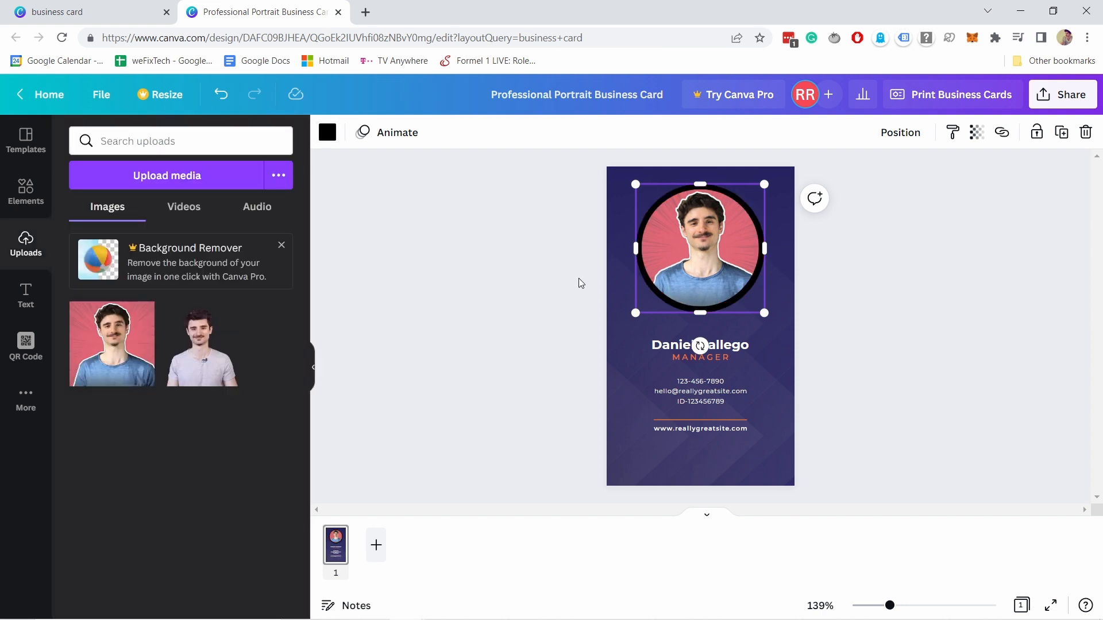
click(726, 347)
- Replace the name with the card owner's full name and change the title to WEBSITE GUY
double_click(708, 347)
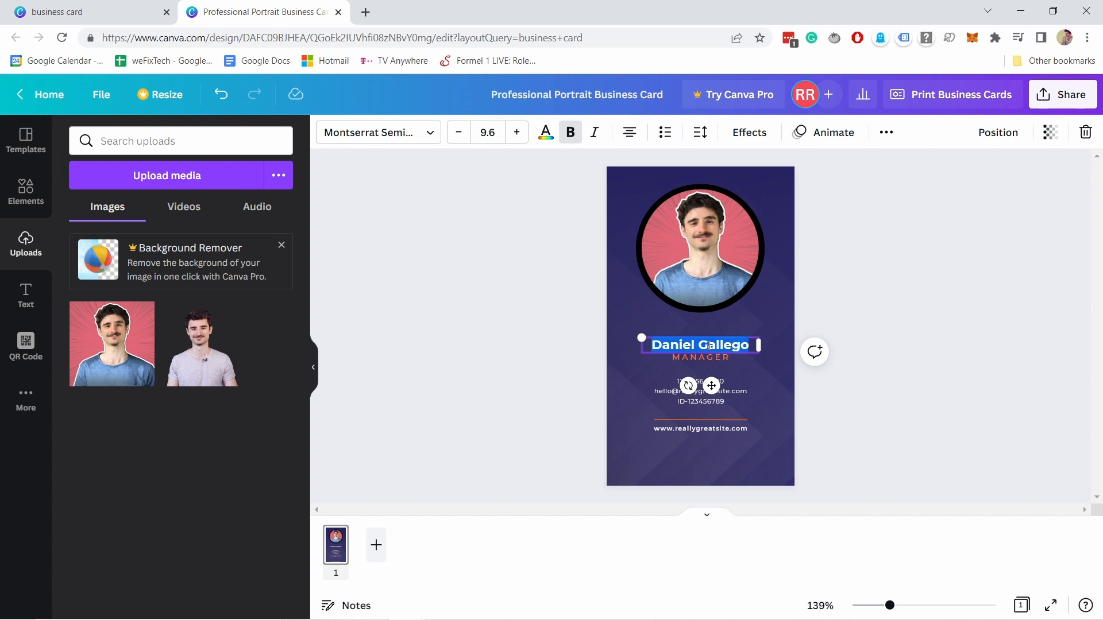
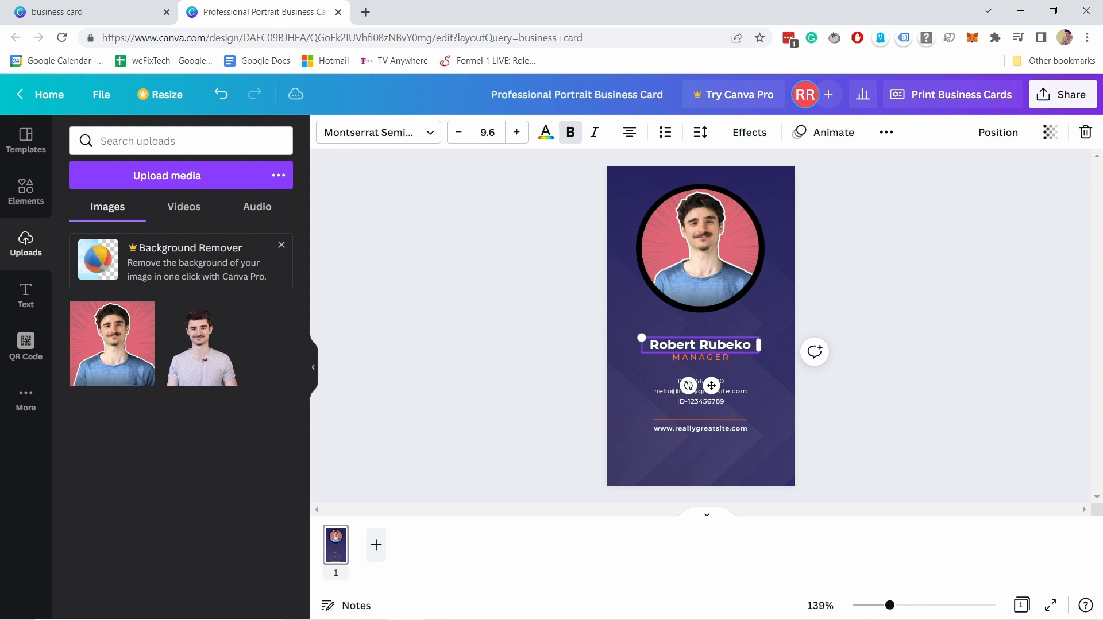
double_click(721, 358)
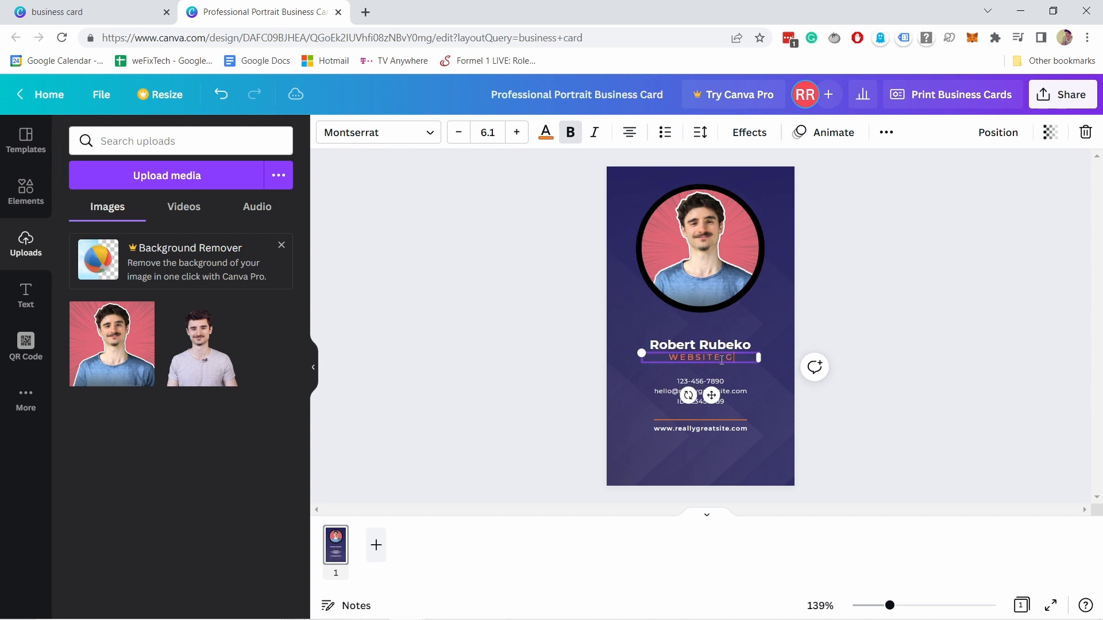
click(722, 395)
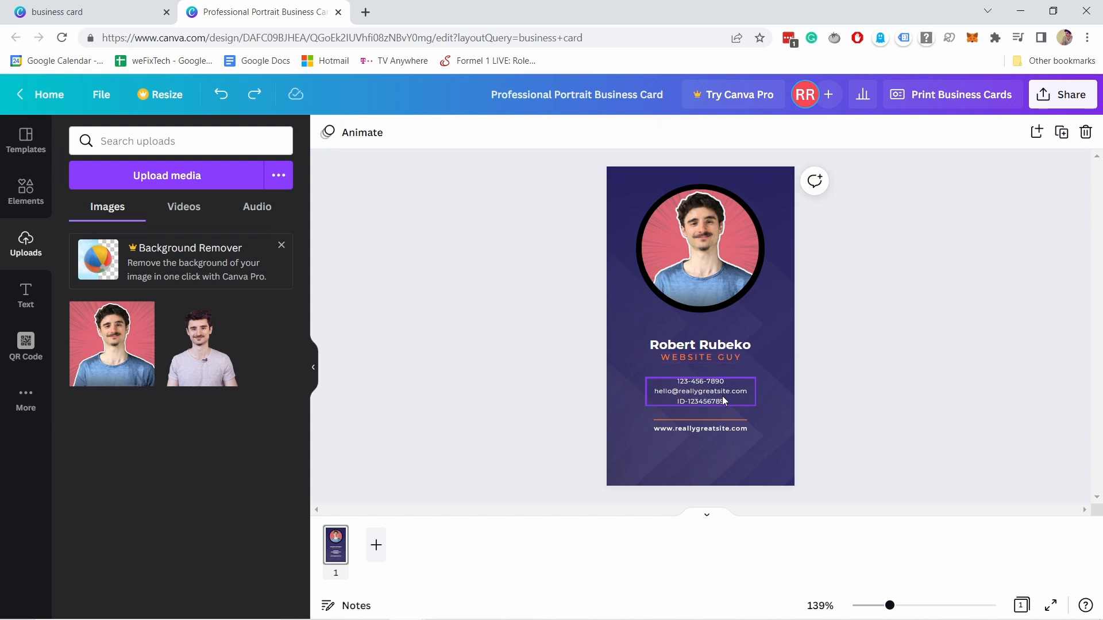
- Delete the phone/email/ID contact block and the website address line
click(698, 387)
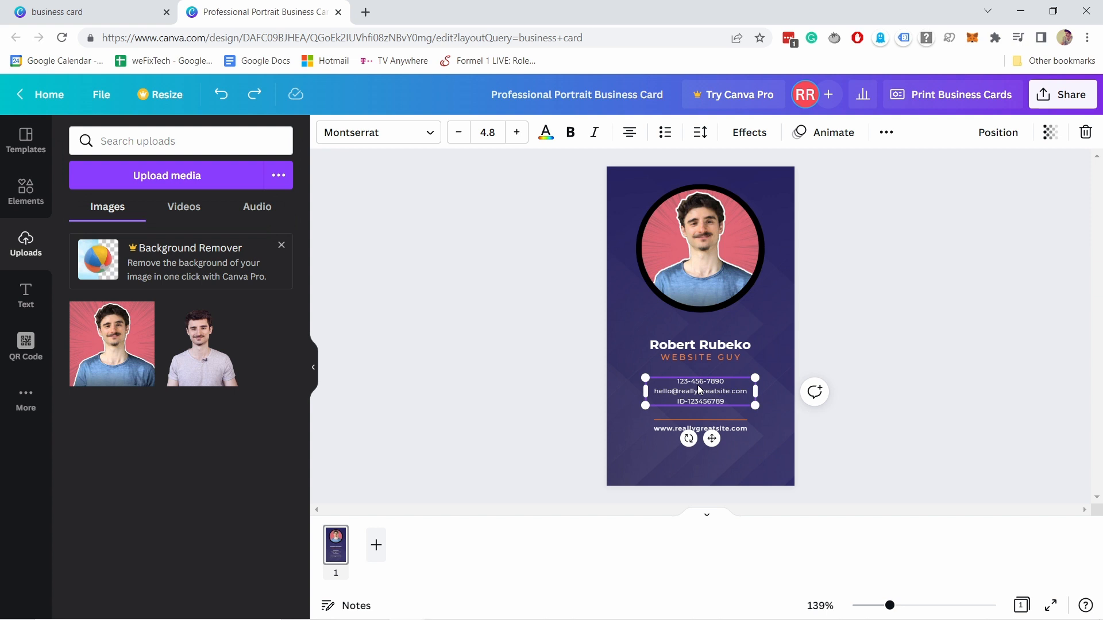
key(Delete)
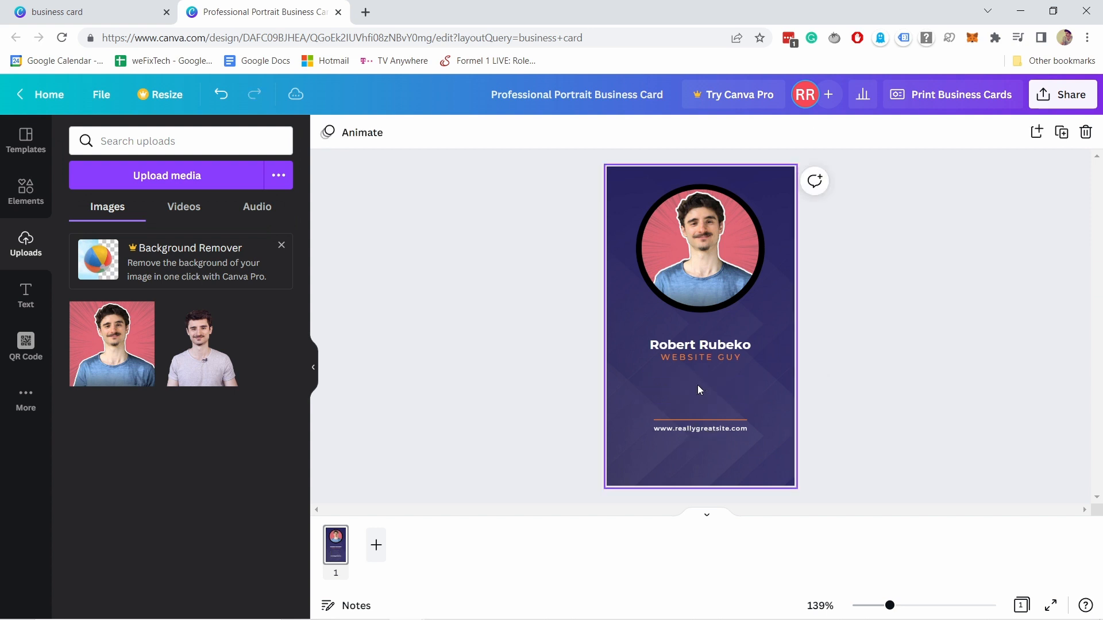
click(688, 433)
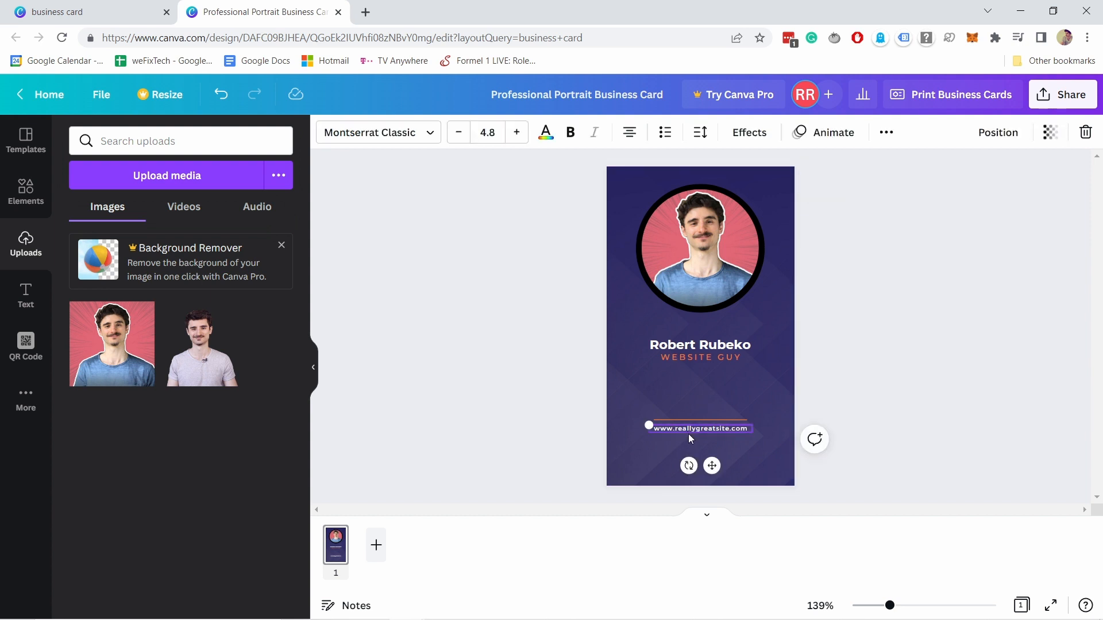
key(Delete)
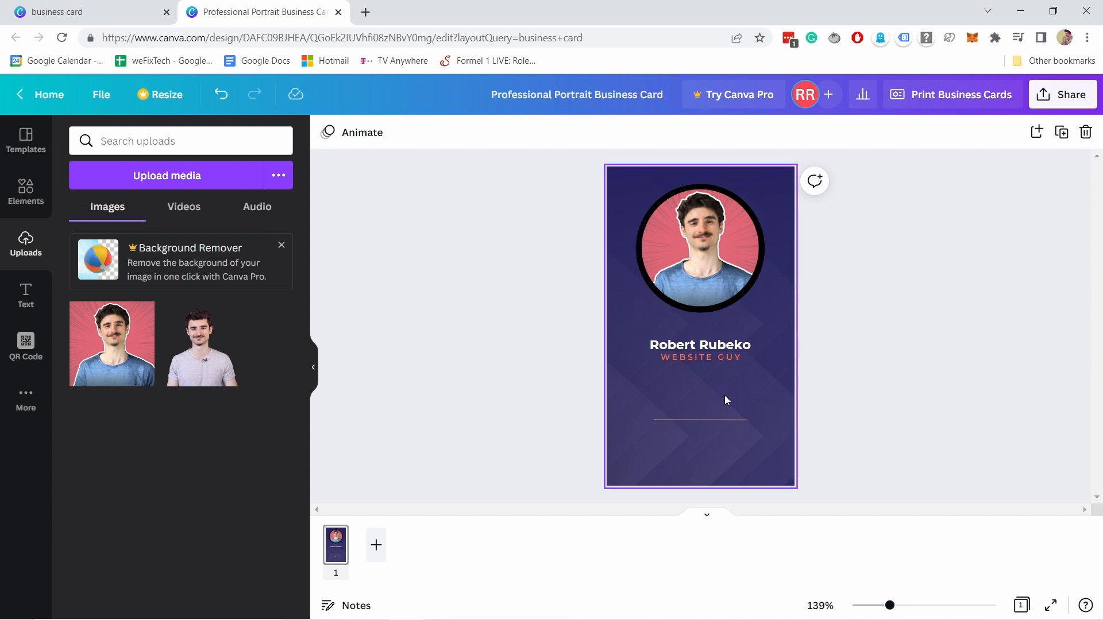
click(366, 14)
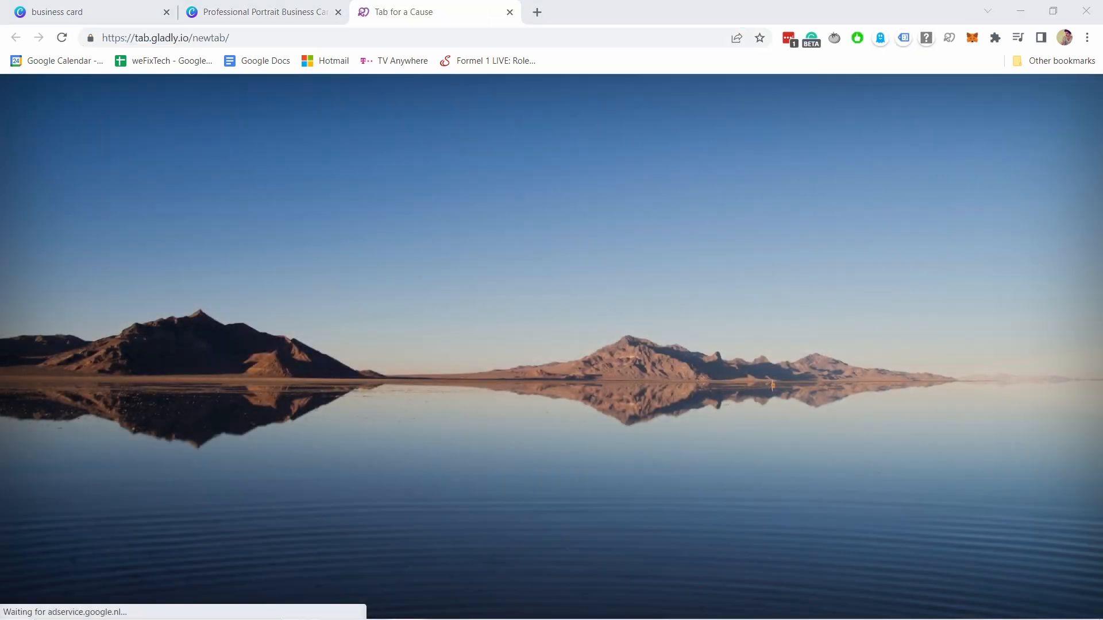
click(264, 39)
text(https://www.qrcode-monkey.com)
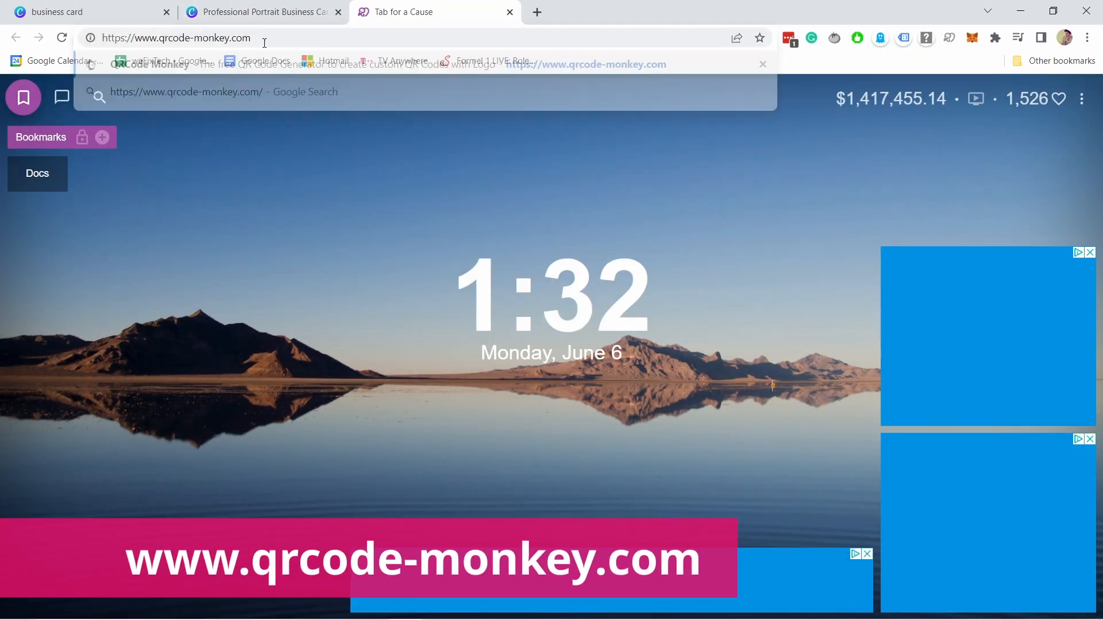
key(Return)
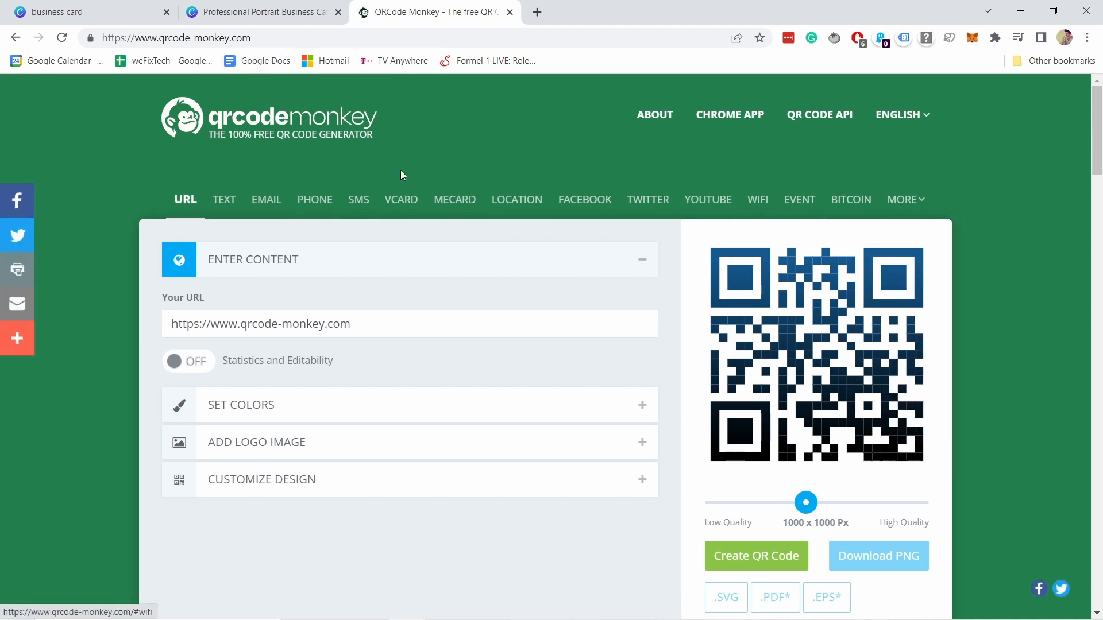
- On the vCard form, enter the contact's first and last name and organization 'Website guy'
click(404, 200)
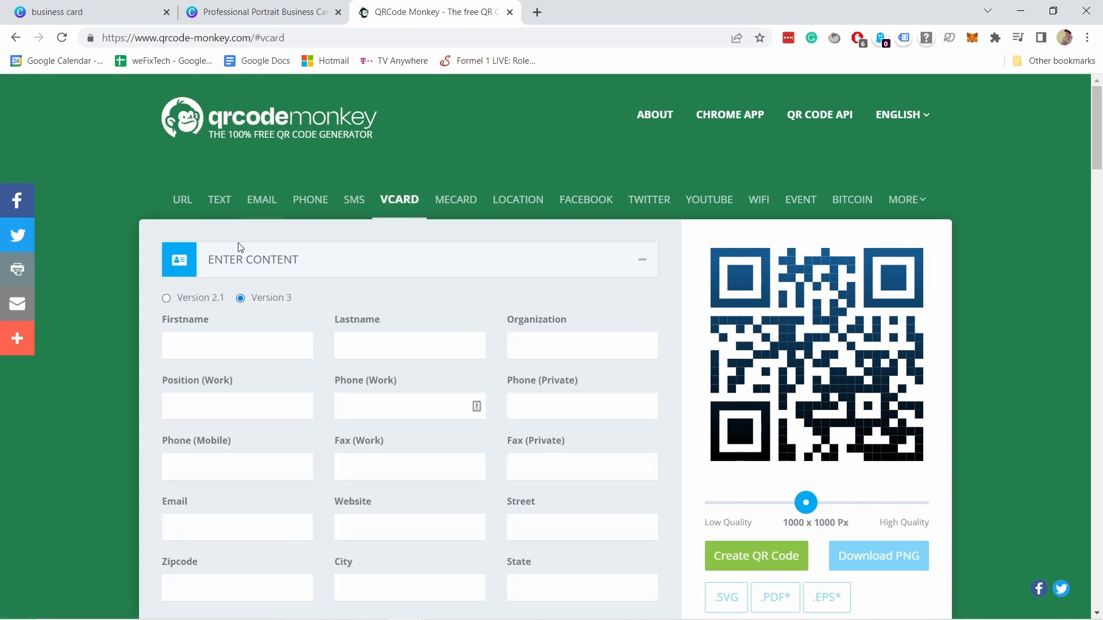
click(204, 351)
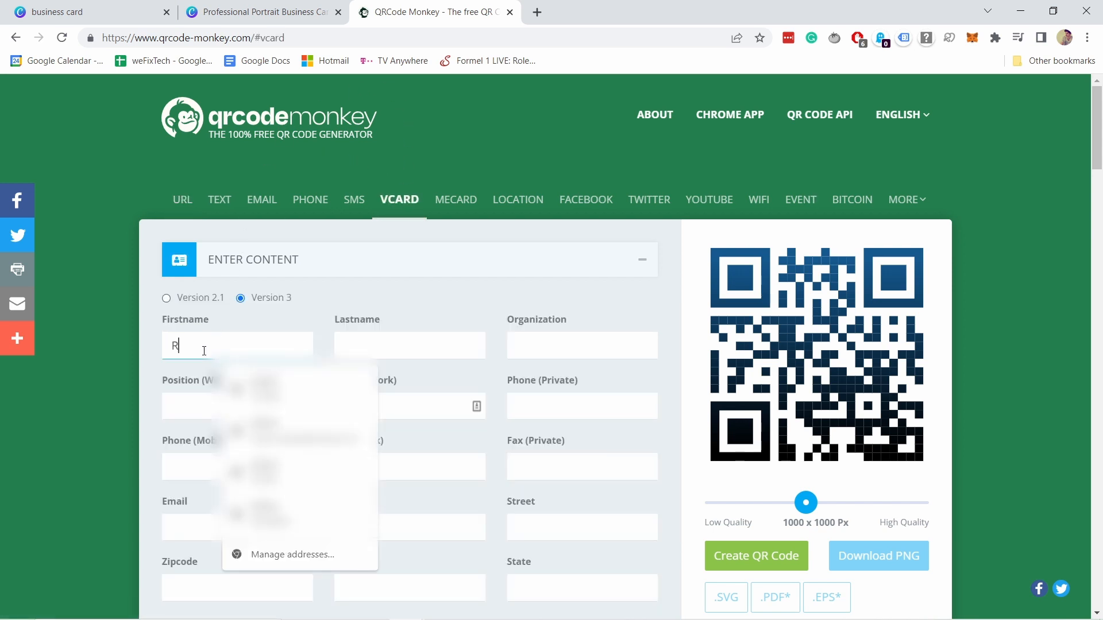
click(388, 339)
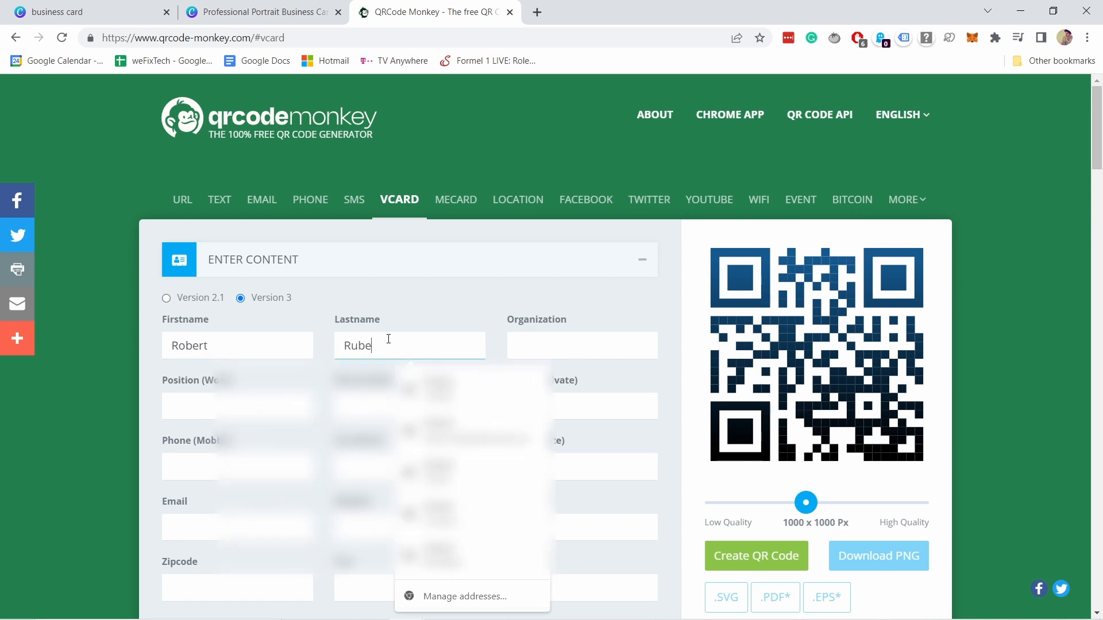
click(557, 347)
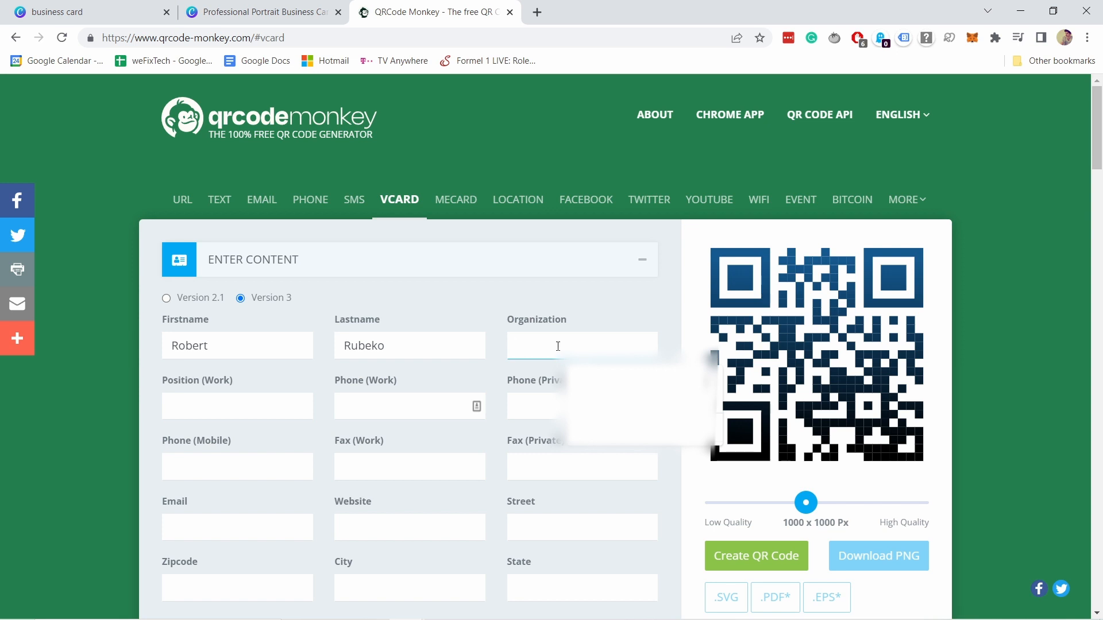
text(Web)
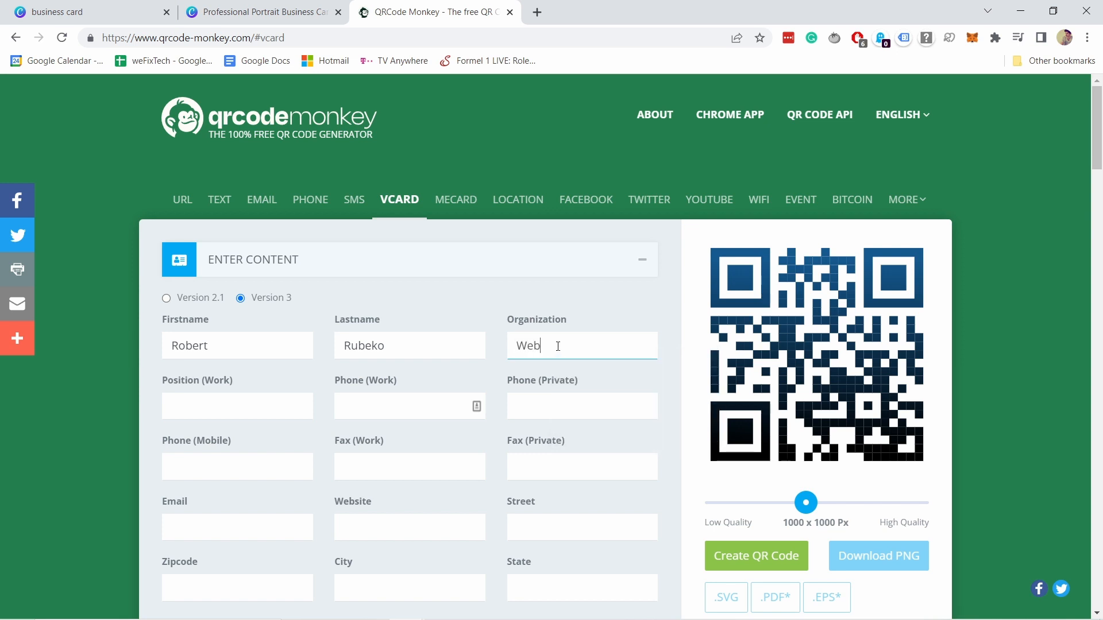
text(si)
key(BackSpace)
text(site guy)
scroll(581, 315, down, 1)
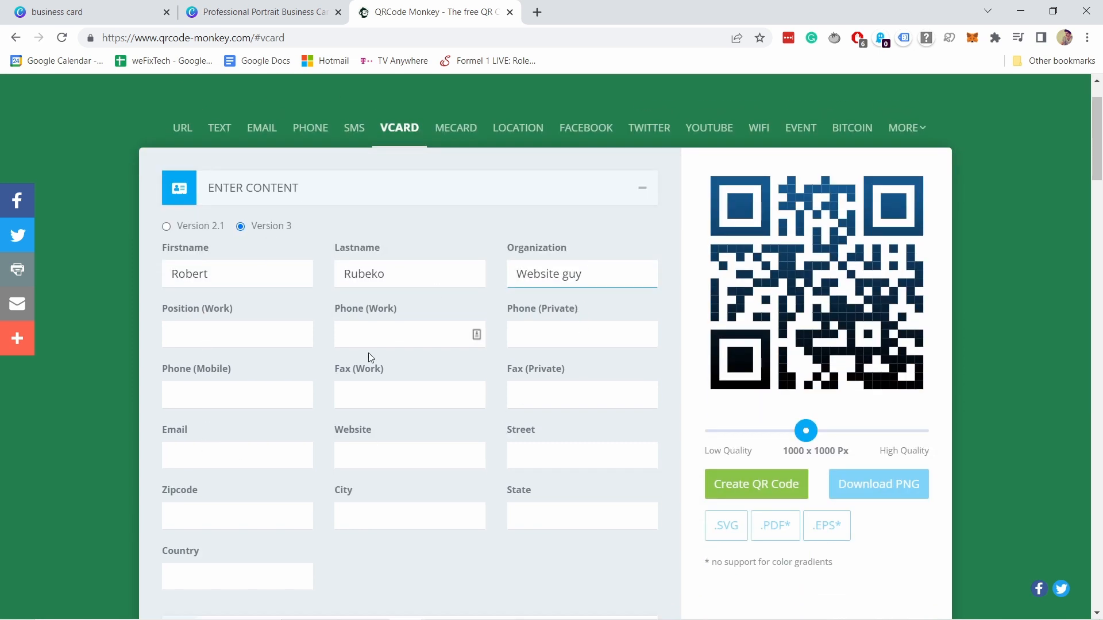
click(194, 457)
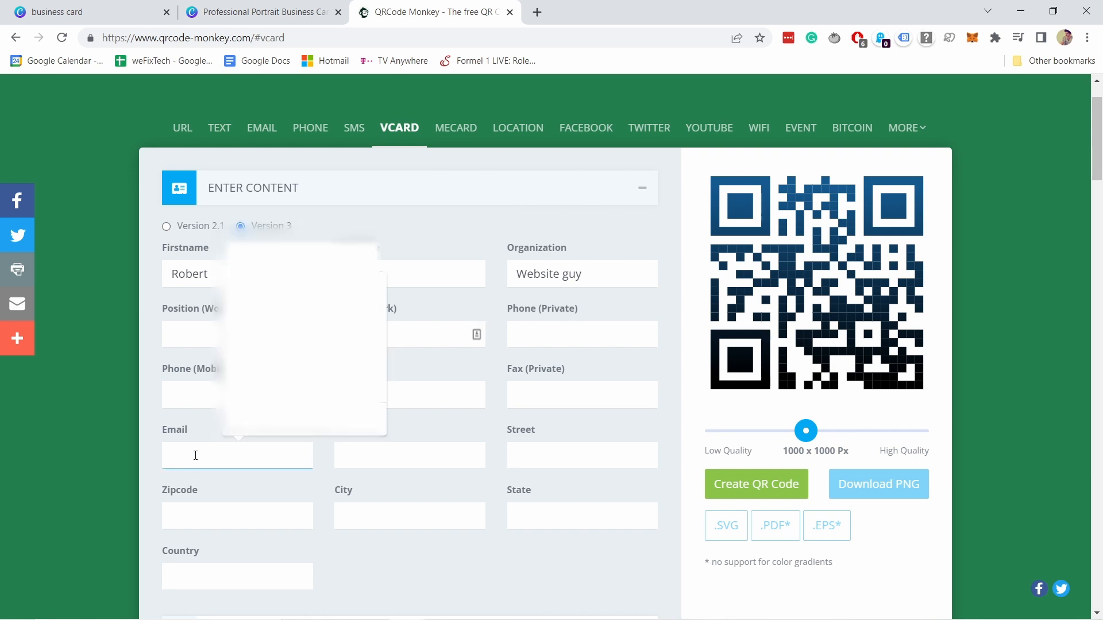
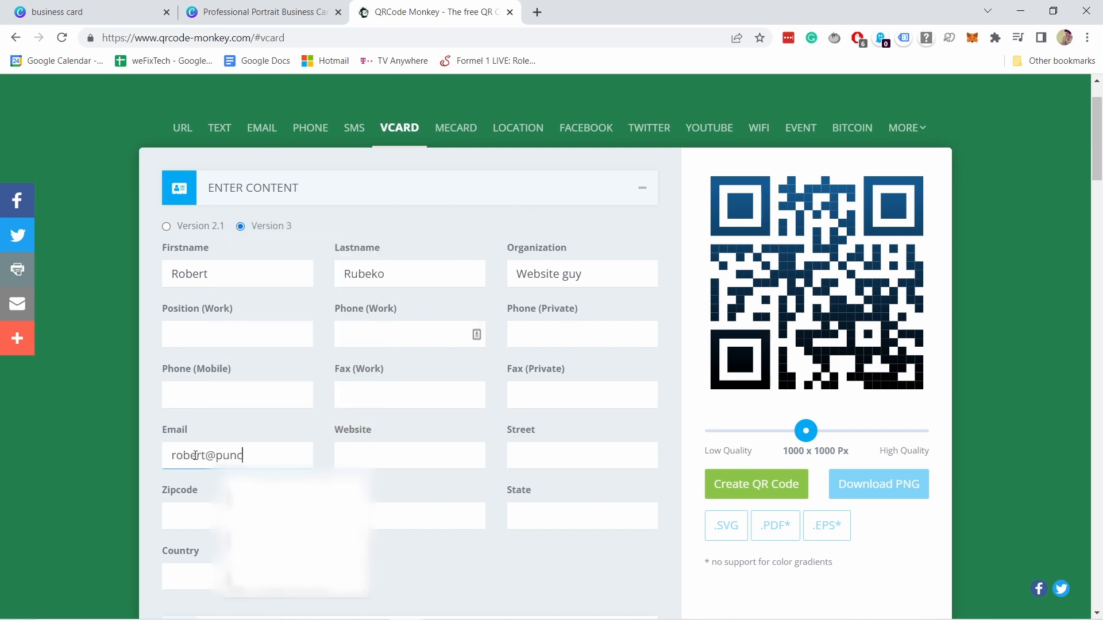
key(Tab)
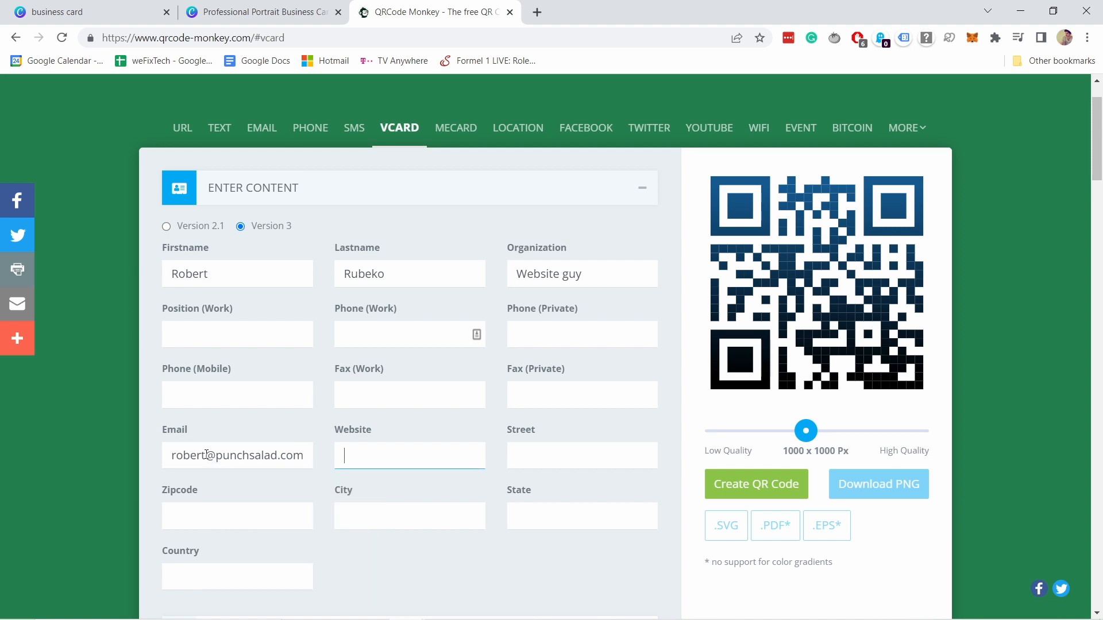
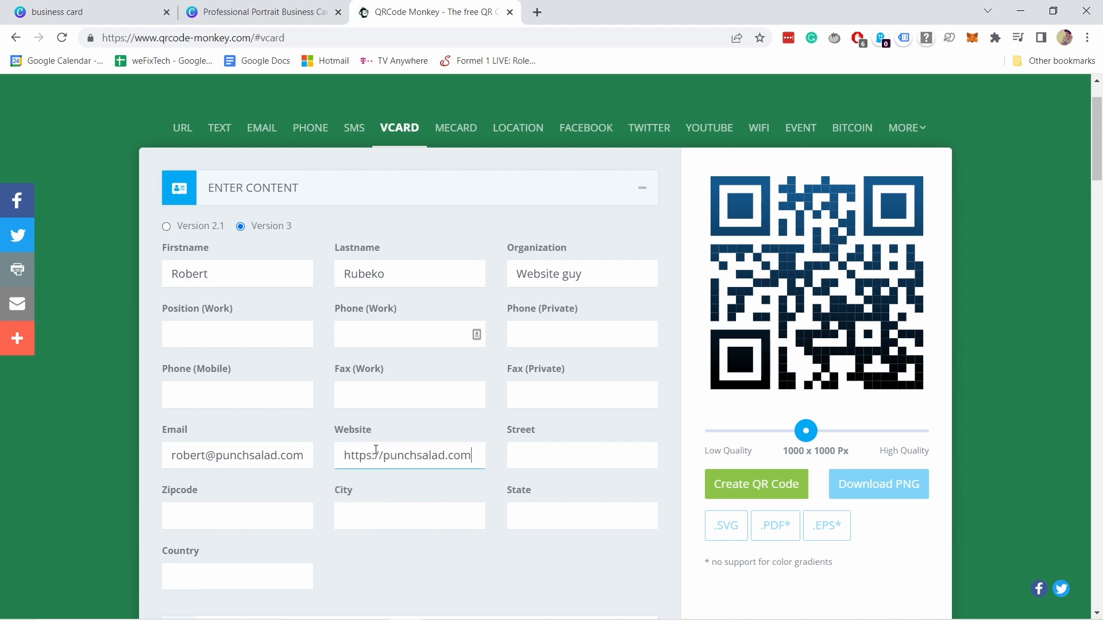
scroll(393, 255, down, 3)
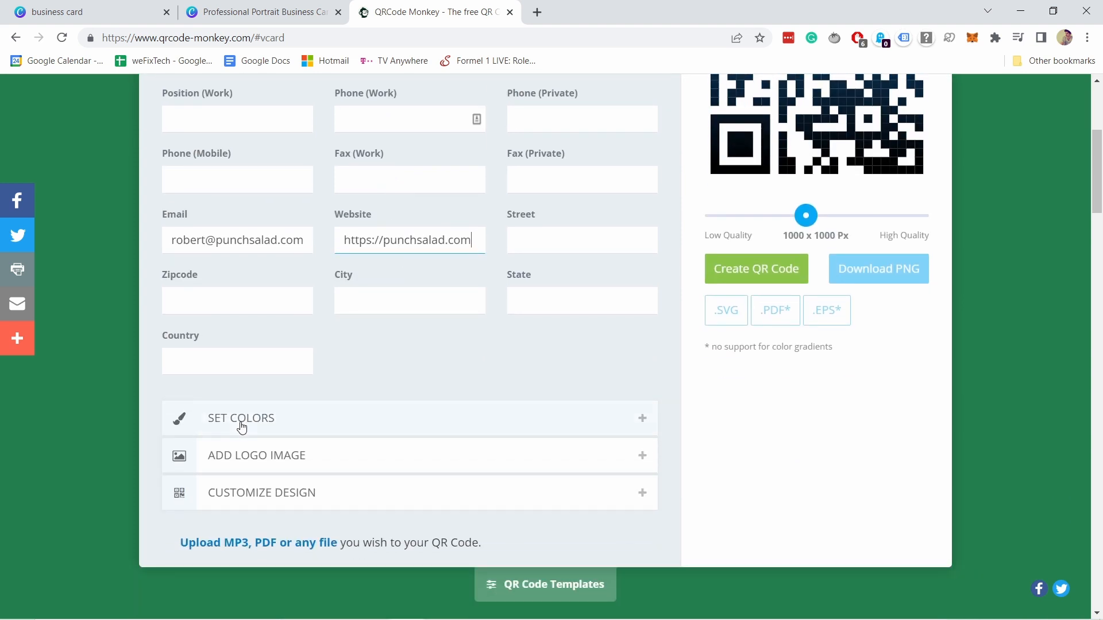
click(259, 422)
- Set the QR foreground colour to magenta #D537DA and generate the code
scroll(345, 413, down, 5)
scroll(395, 401, up, 2)
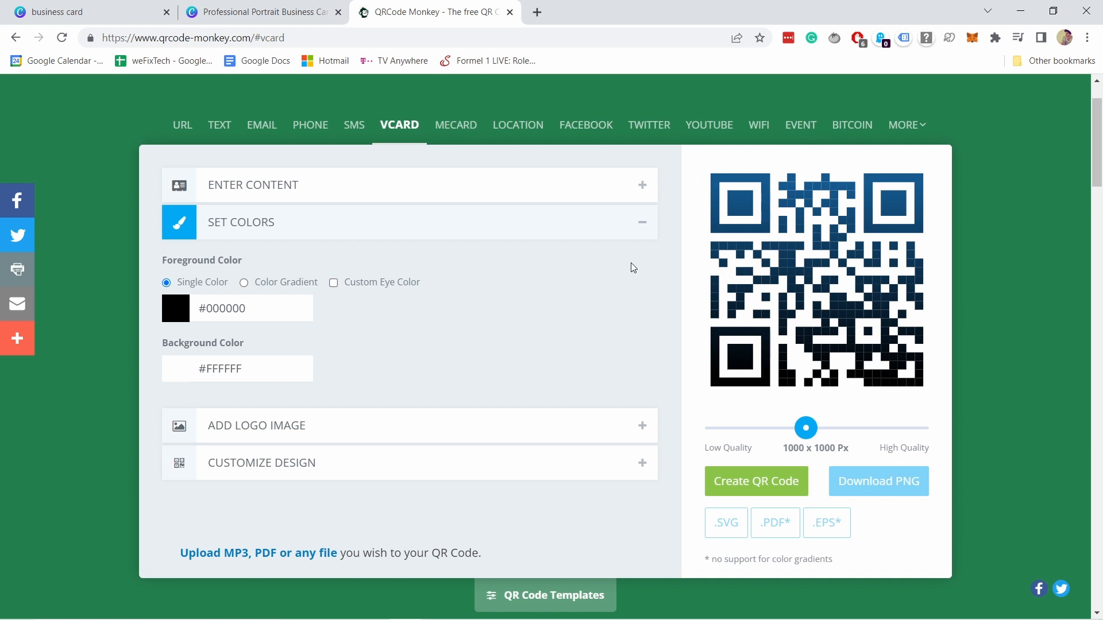
click(178, 310)
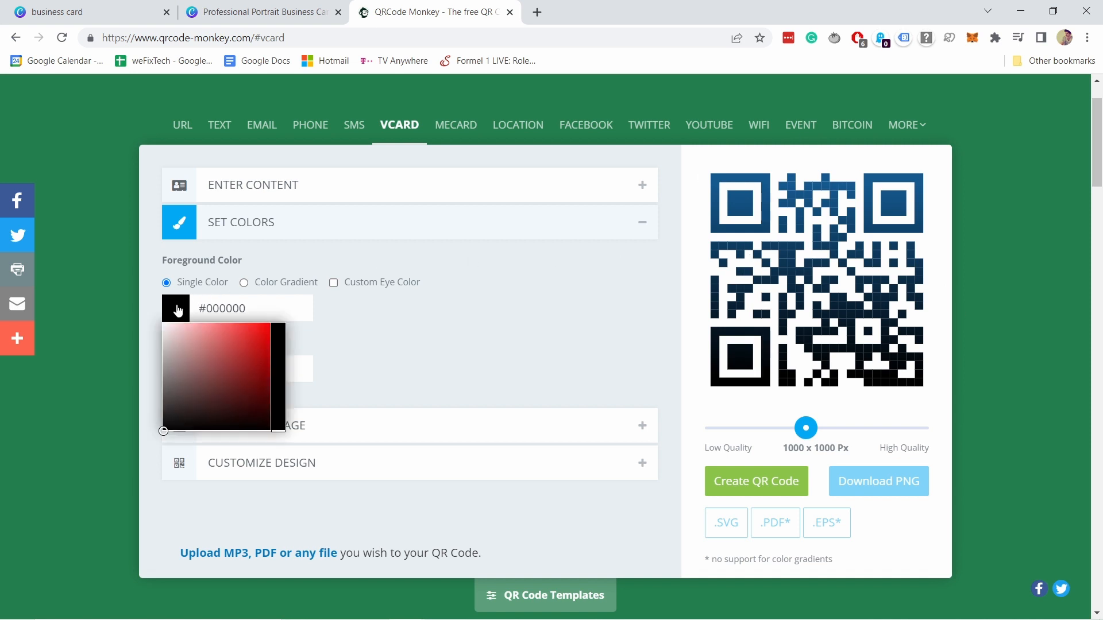
drag(242, 349, 242, 338)
click(281, 339)
click(245, 338)
click(397, 335)
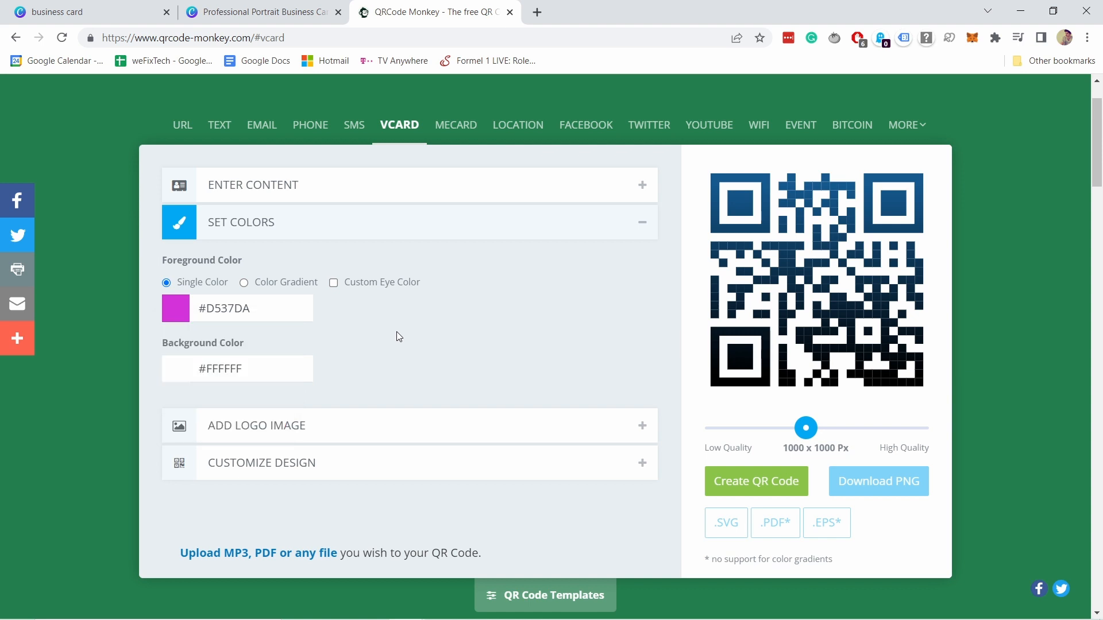
click(737, 483)
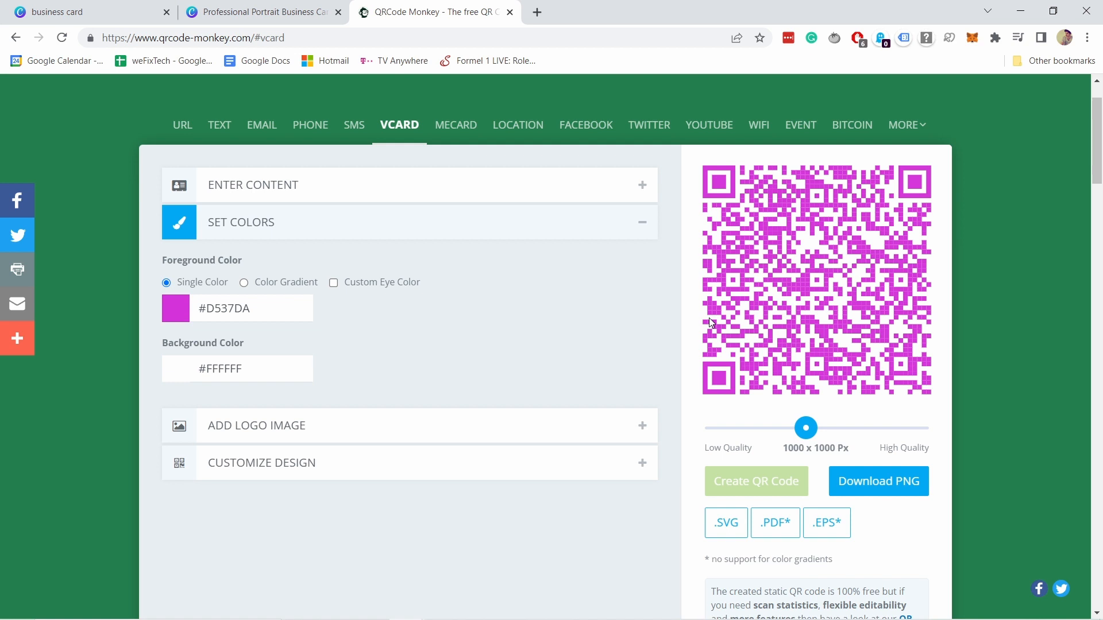
- Reset the foreground to black #000000, regenerate the QR code, and expand Add Logo Image
click(174, 311)
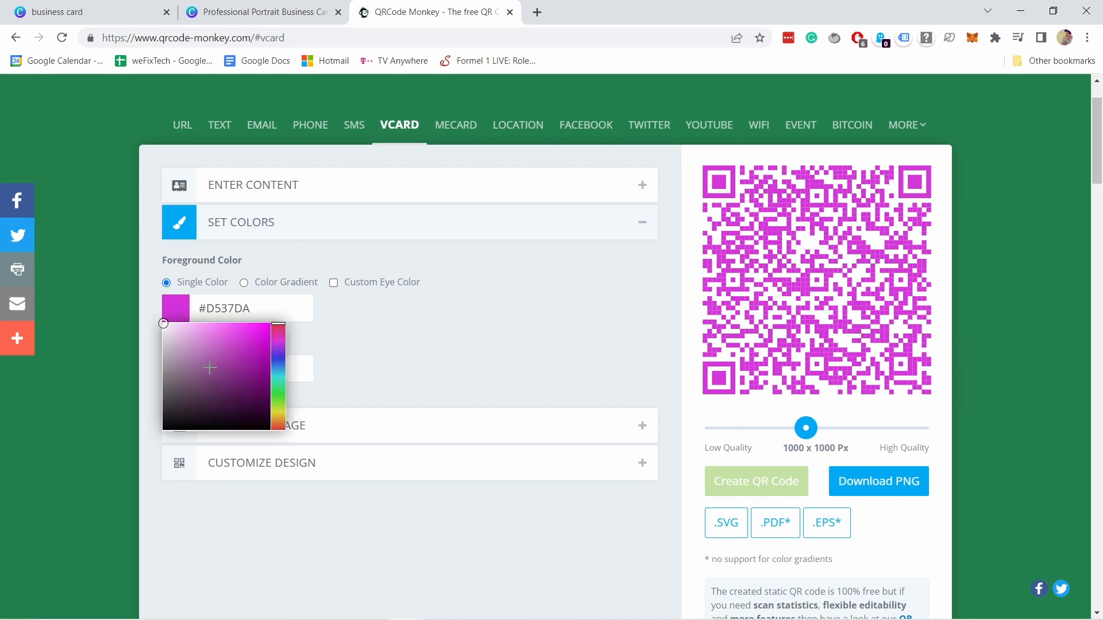
drag(210, 368, 110, 453)
click(423, 343)
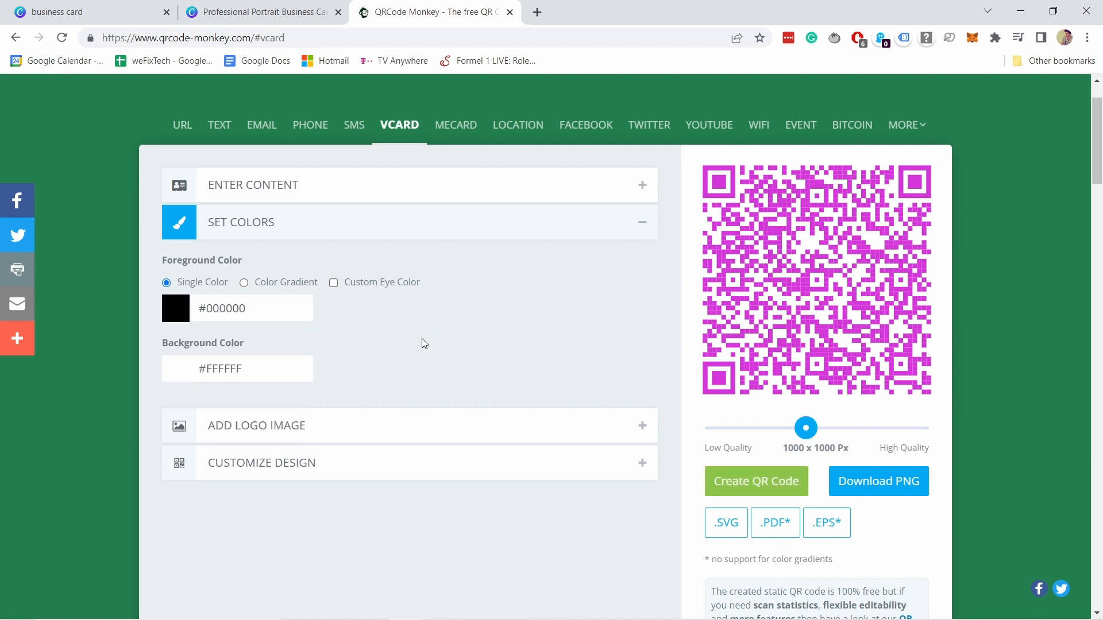
click(727, 477)
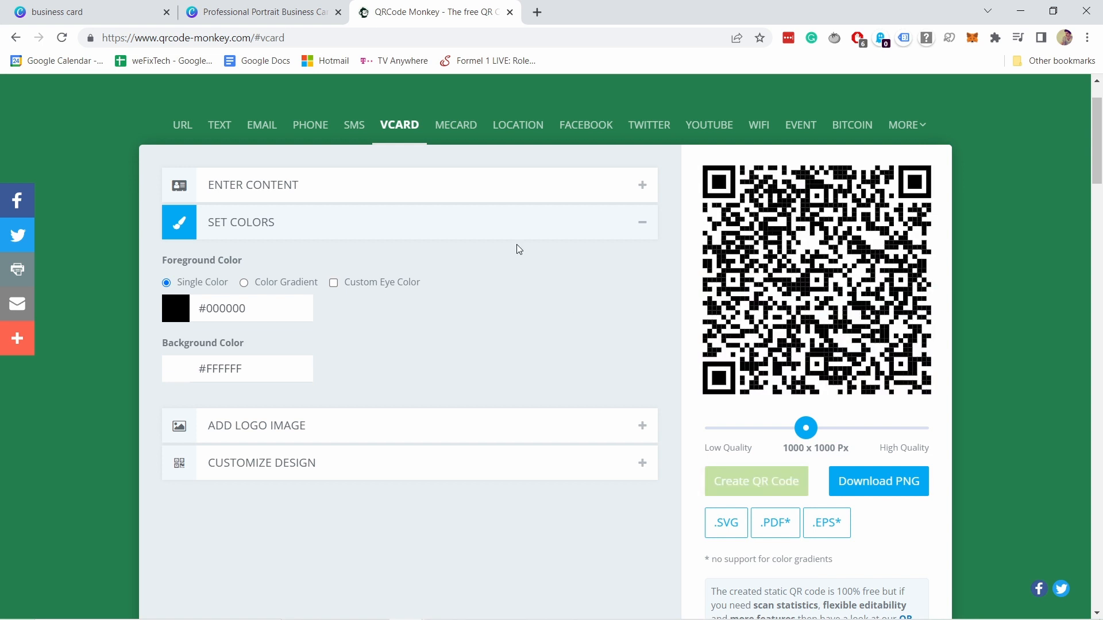
click(258, 432)
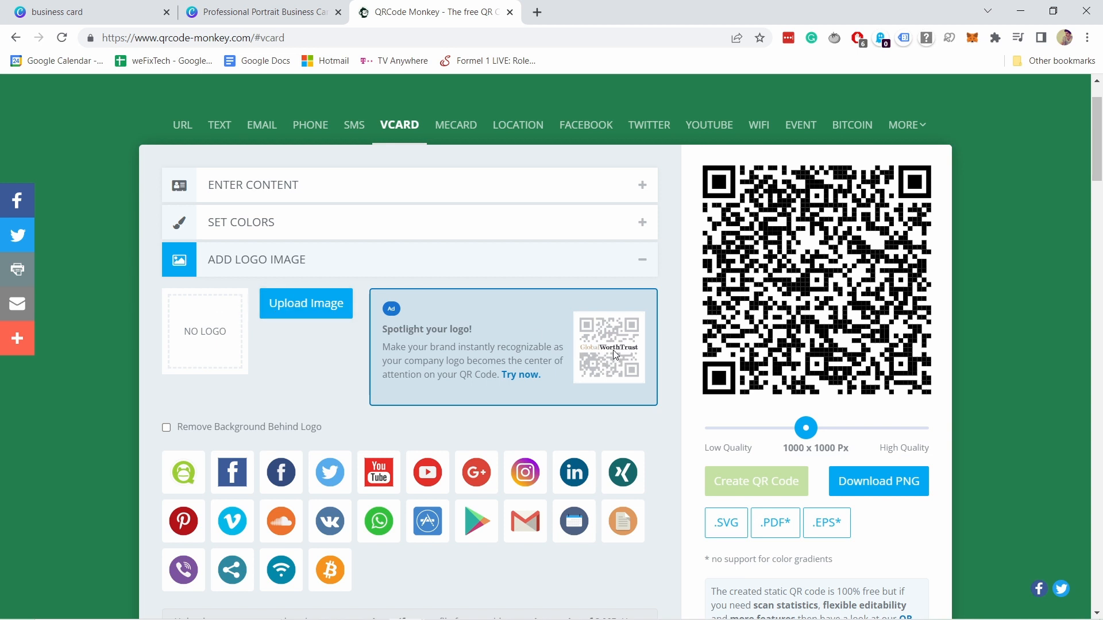
- Try a Viber logo in the QR code's centre, then remove it and regenerate a plain black code
scroll(180, 519, down, 1)
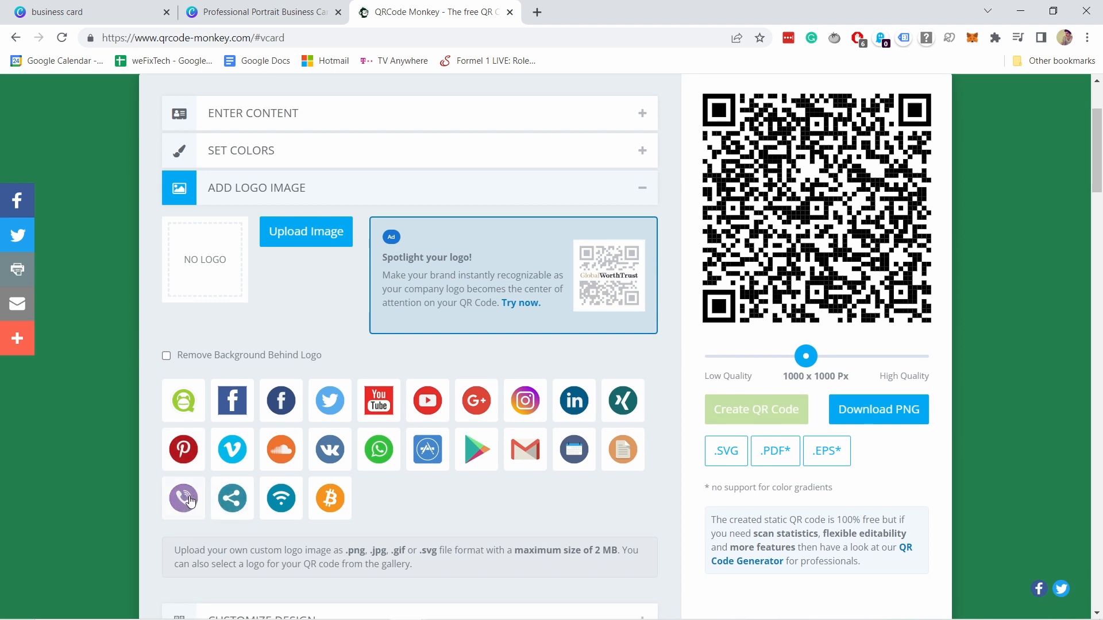
click(190, 500)
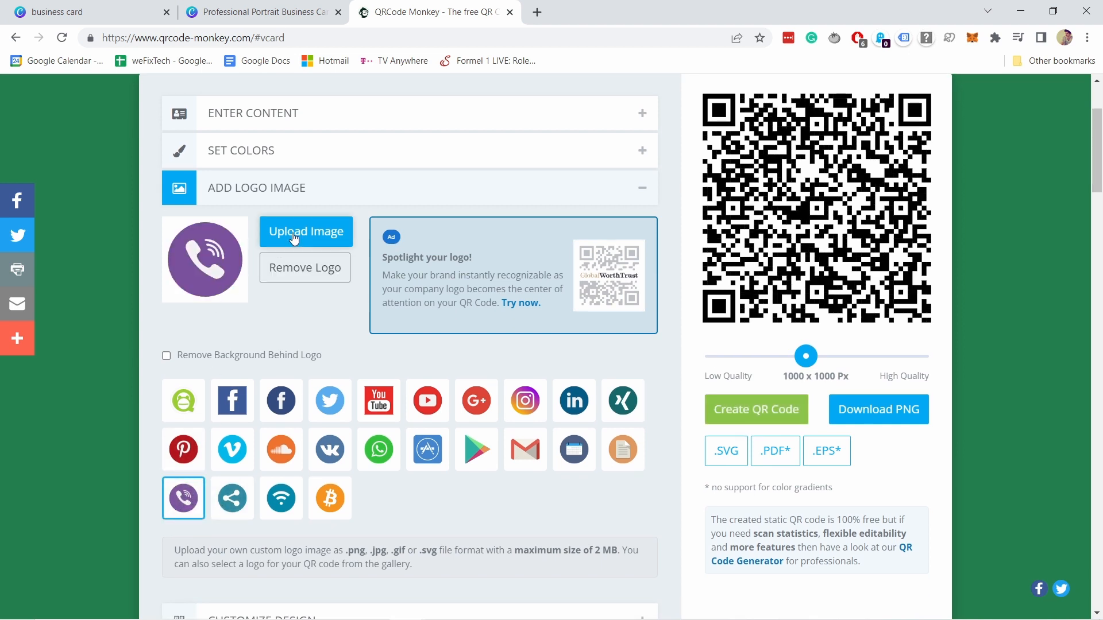
click(718, 411)
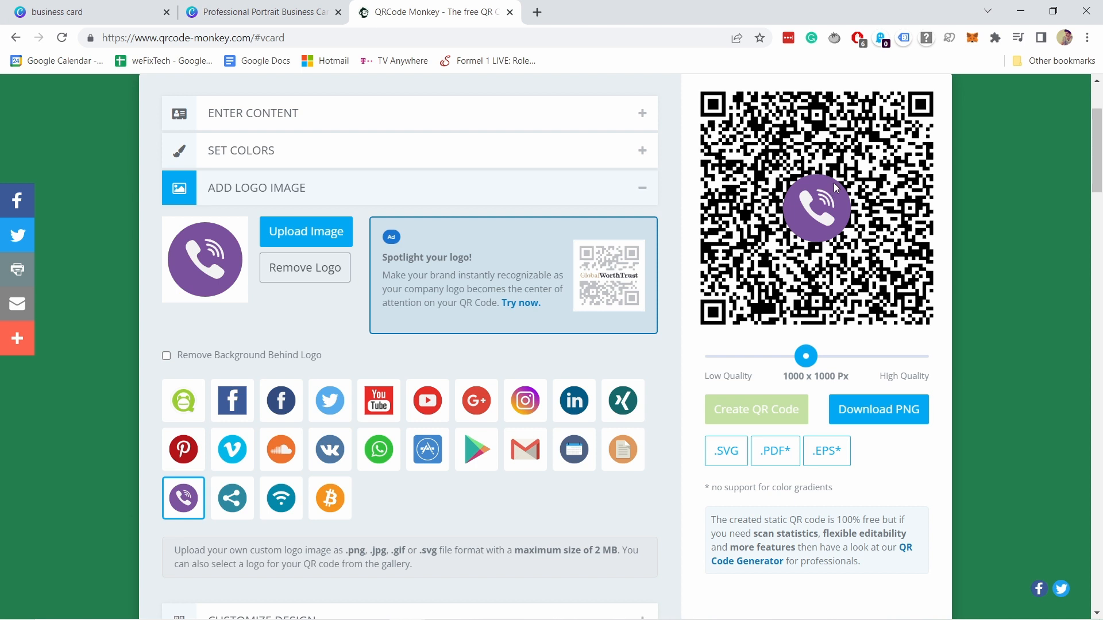
click(300, 270)
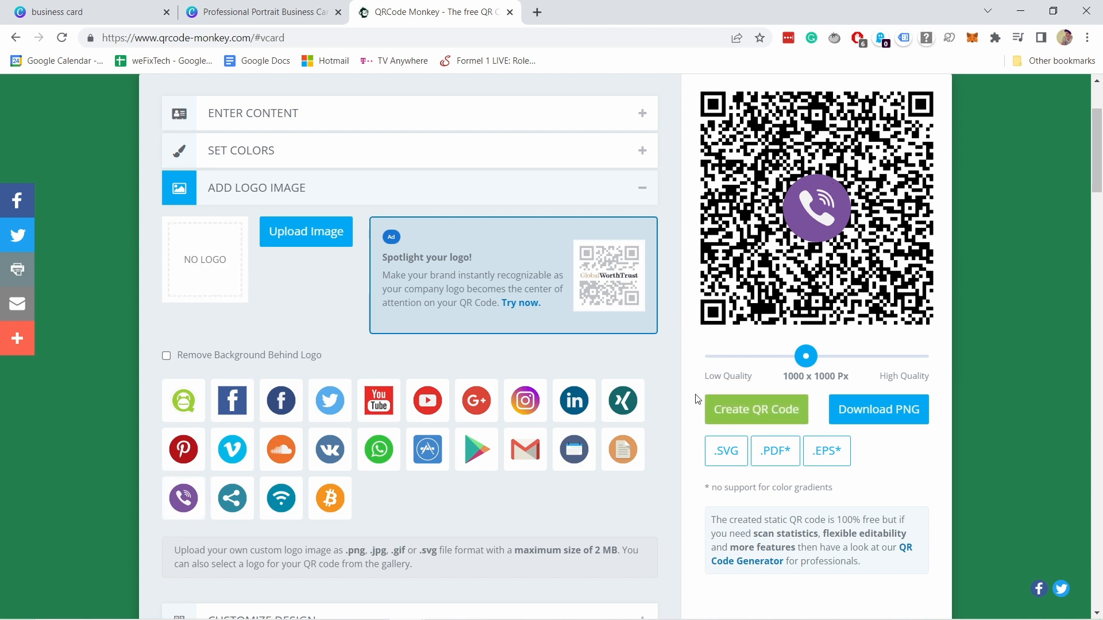
click(733, 412)
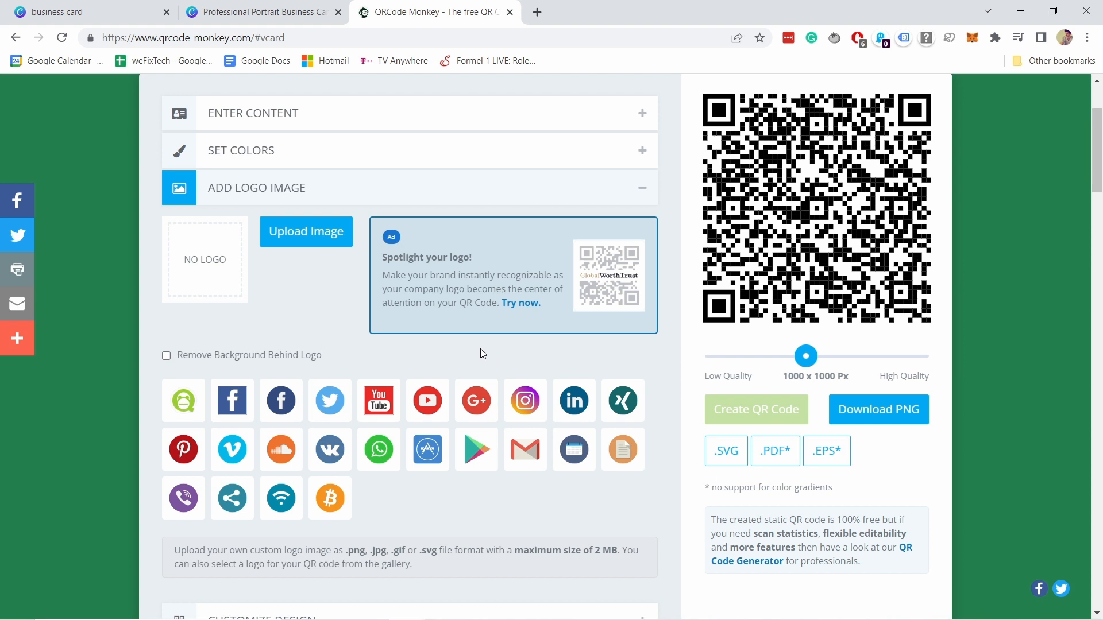
scroll(325, 457, down, 3)
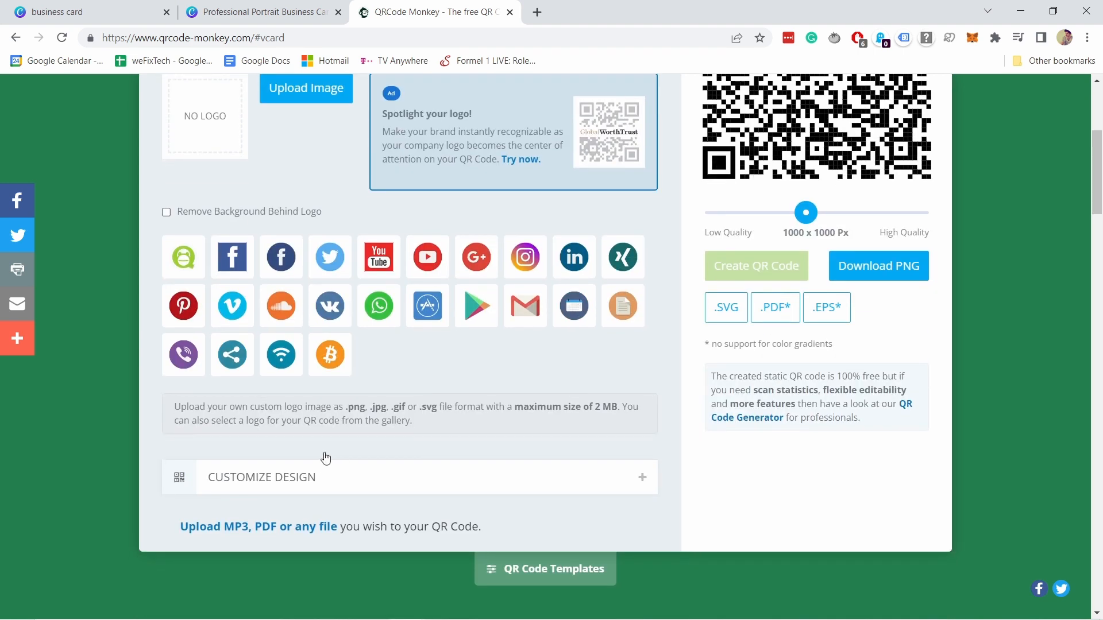
- Apply the second, finer body shape pattern to the QR code and regenerate it
click(294, 489)
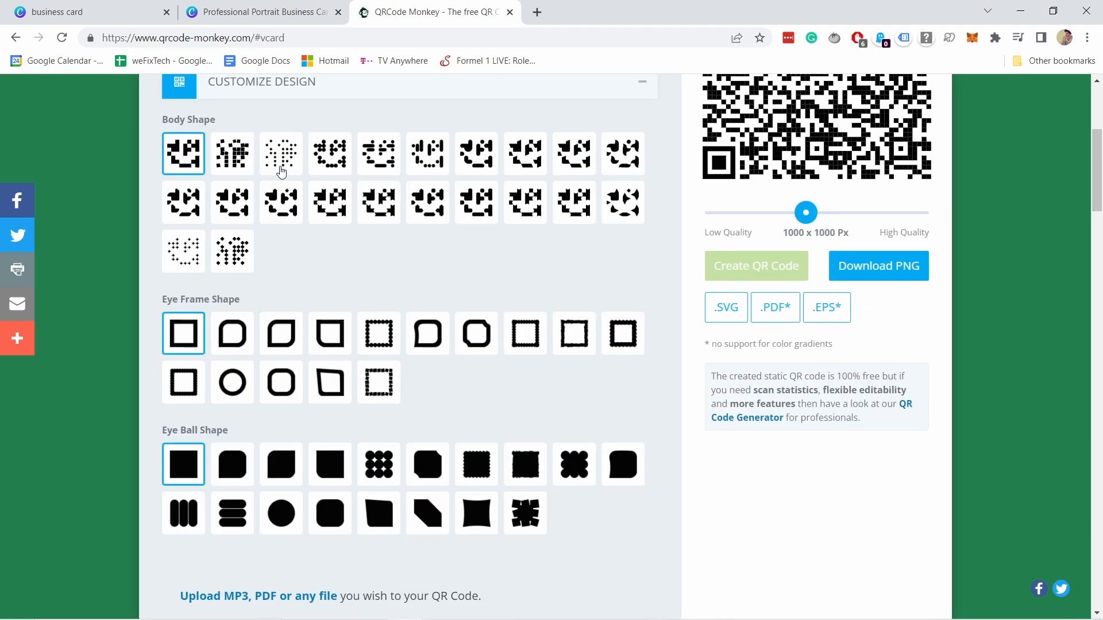
scroll(281, 171, up, 3)
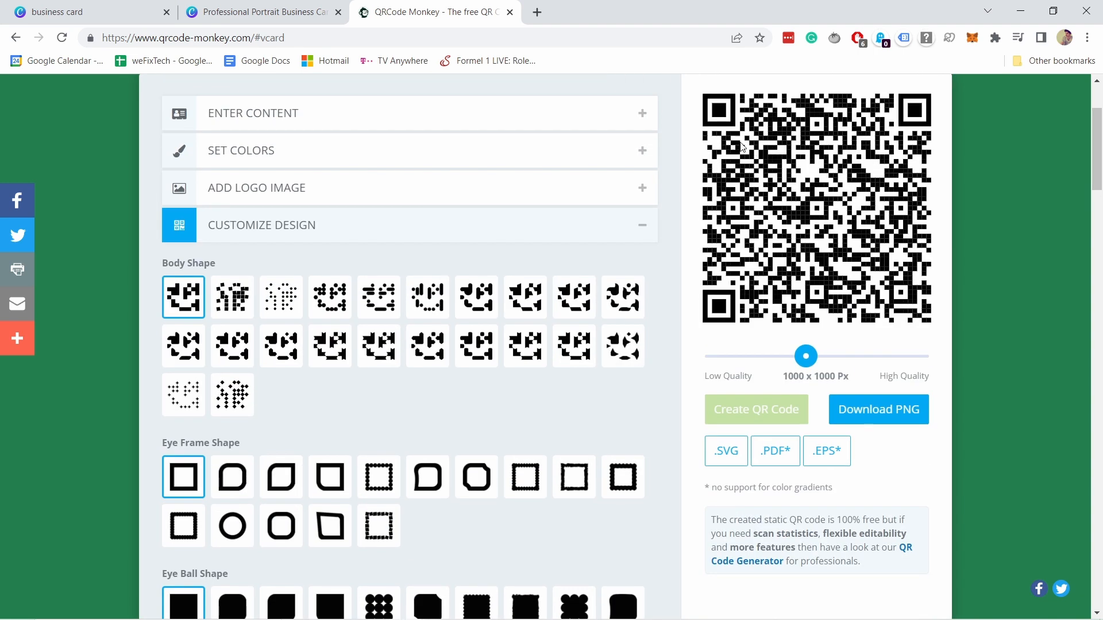
click(232, 298)
click(735, 420)
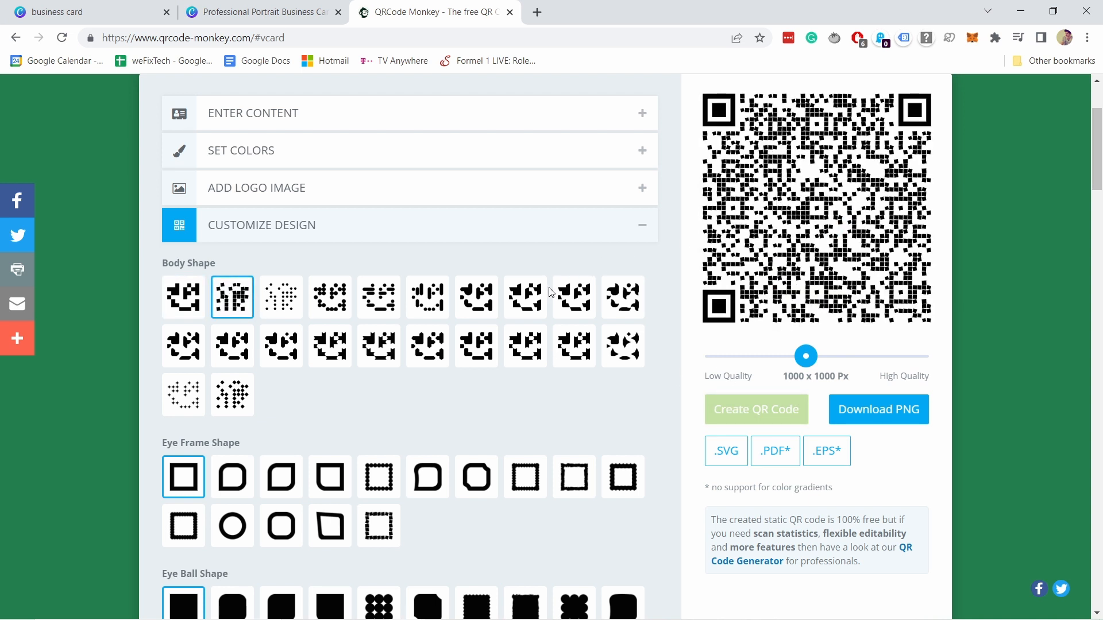
- Download the QR code as qr-code (2).png and return to the Canva business card
scroll(487, 266, up, 1)
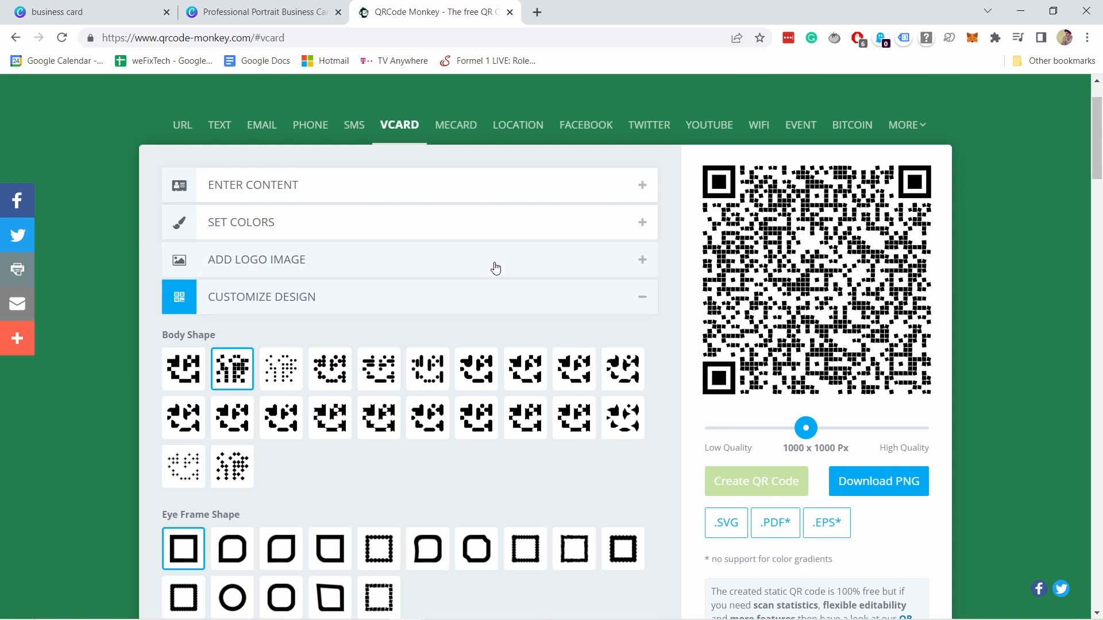
click(887, 485)
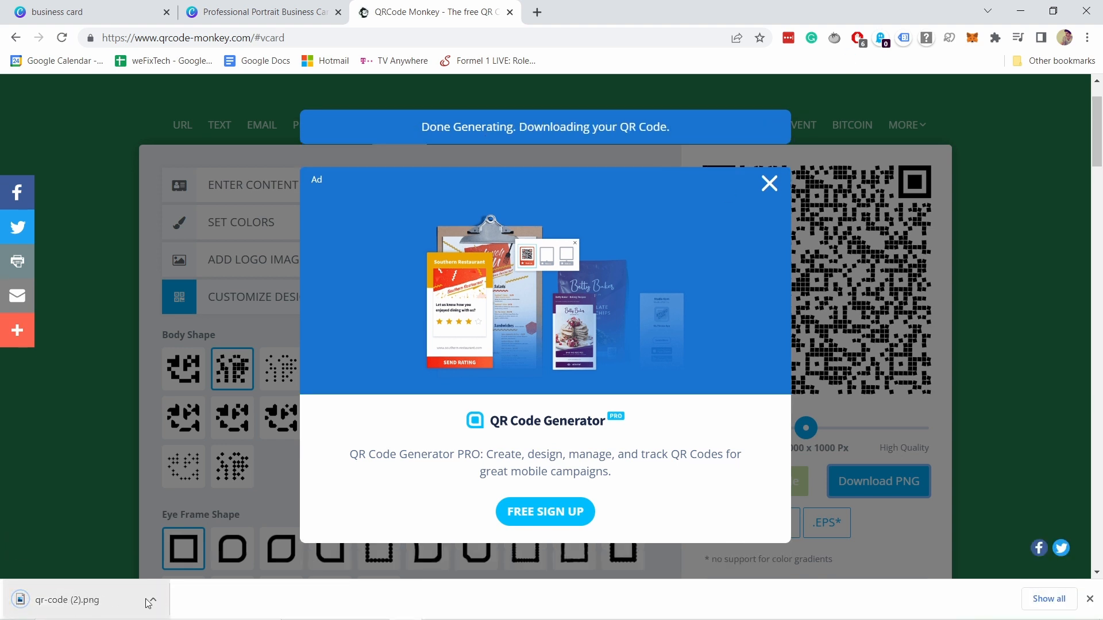
click(278, 16)
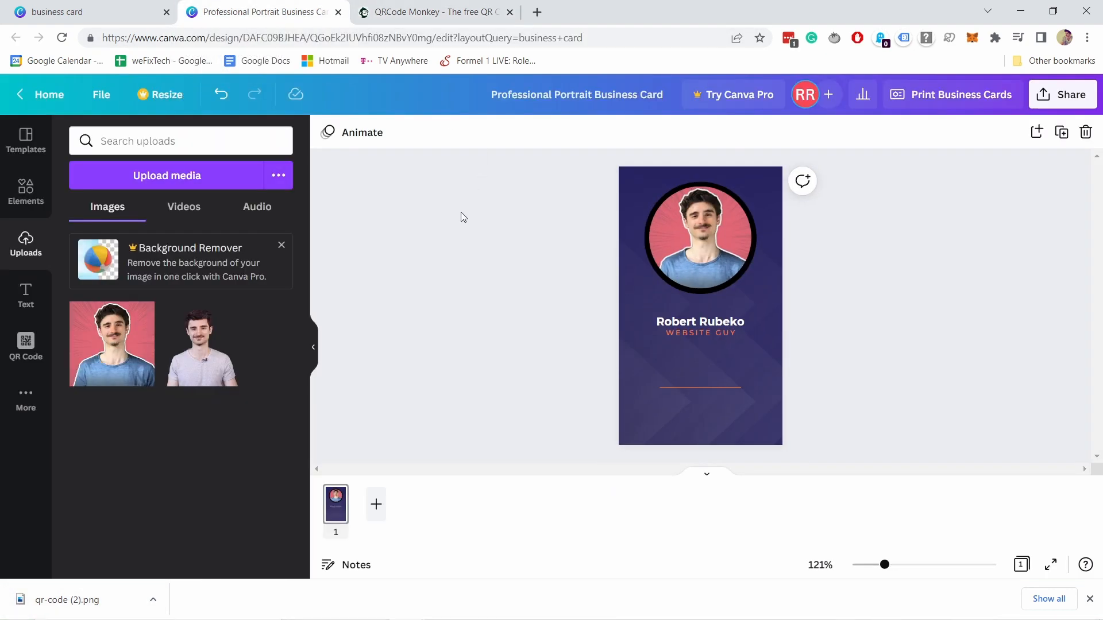
- Upload qr-code (2) from Downloads into Canva's uploads, next to the two portrait photos
click(157, 179)
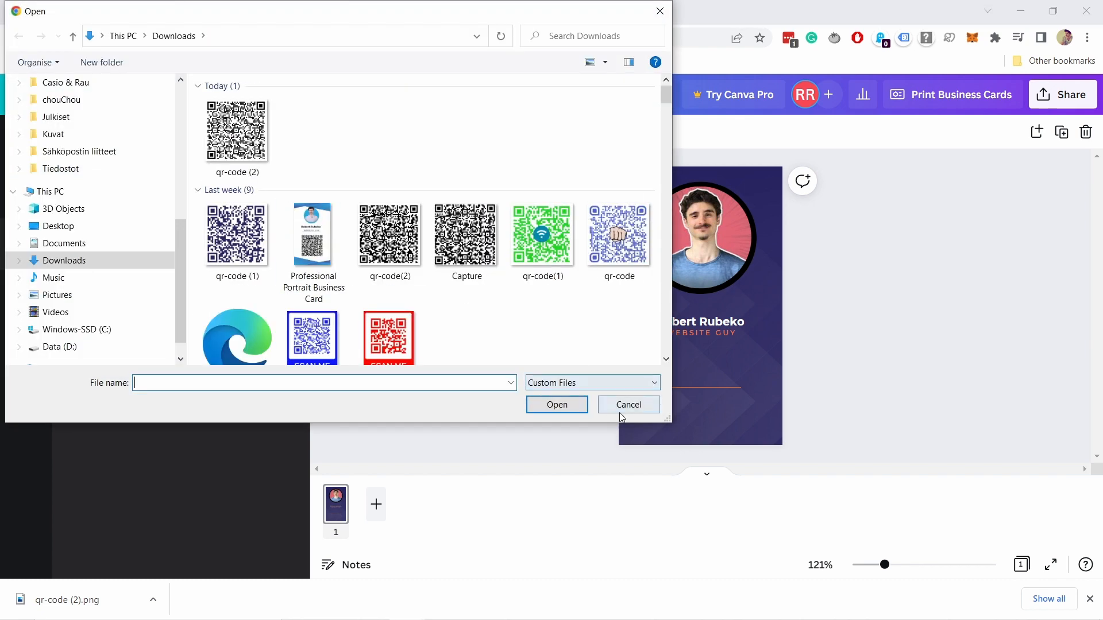
click(626, 404)
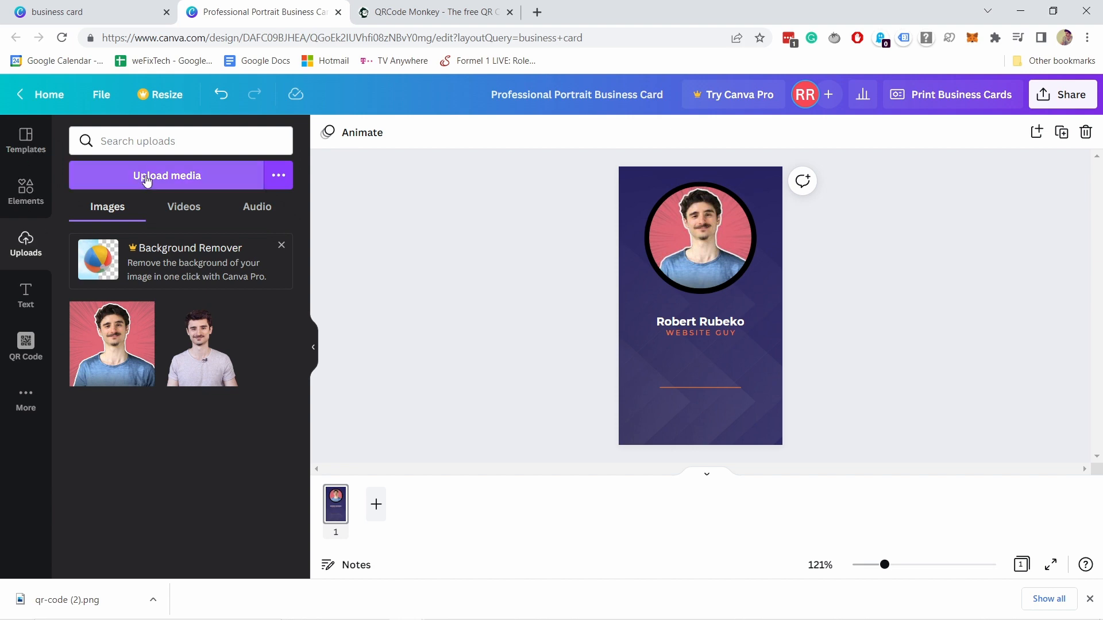
click(170, 175)
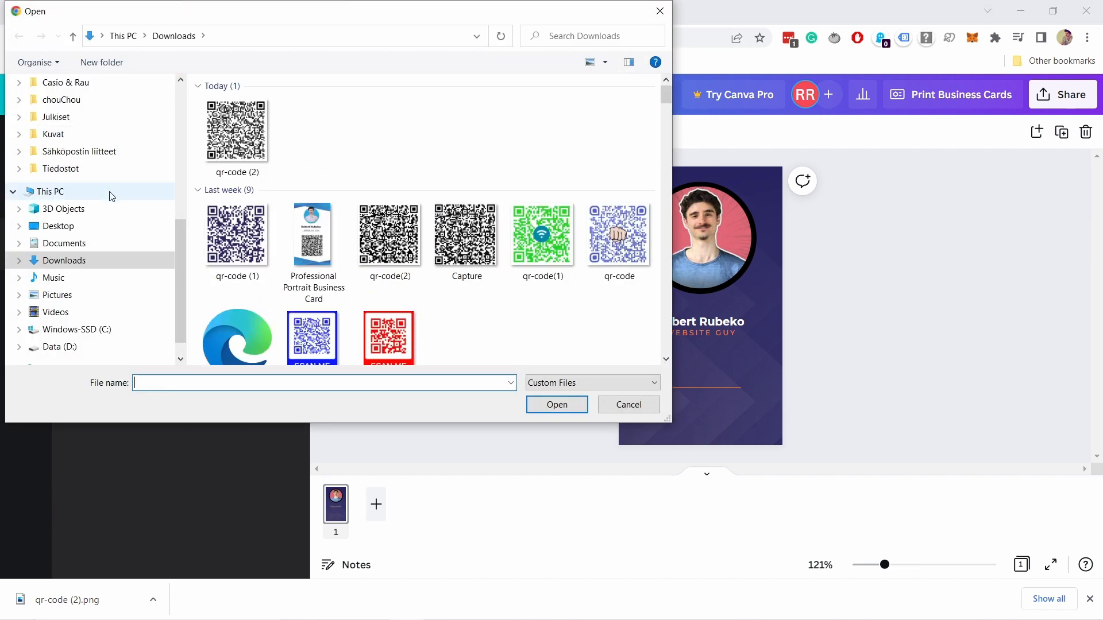
click(234, 127)
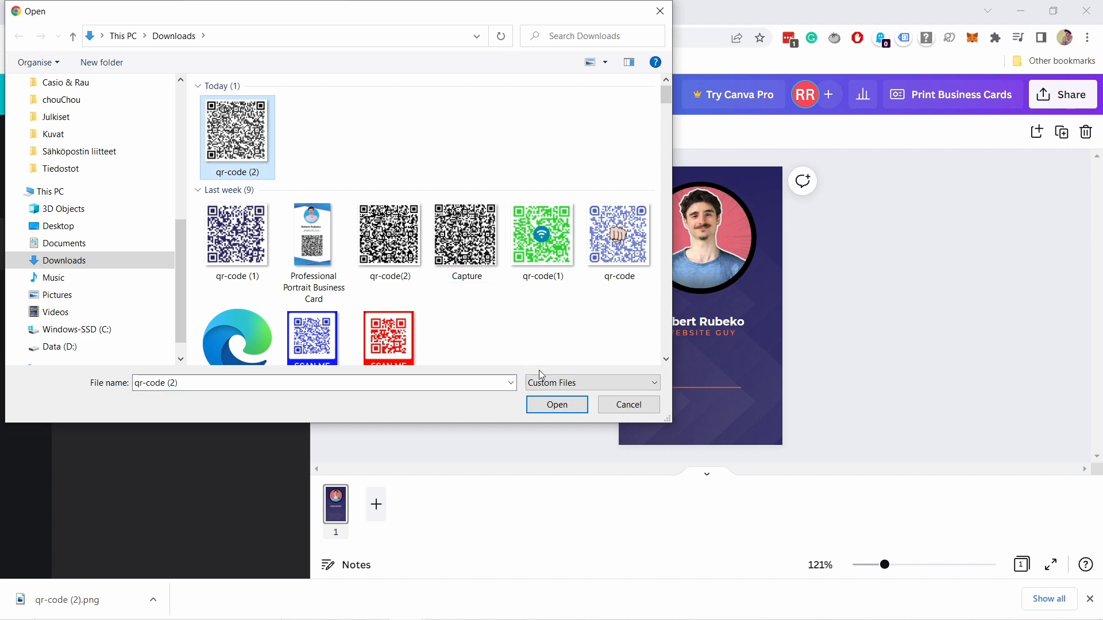
click(557, 408)
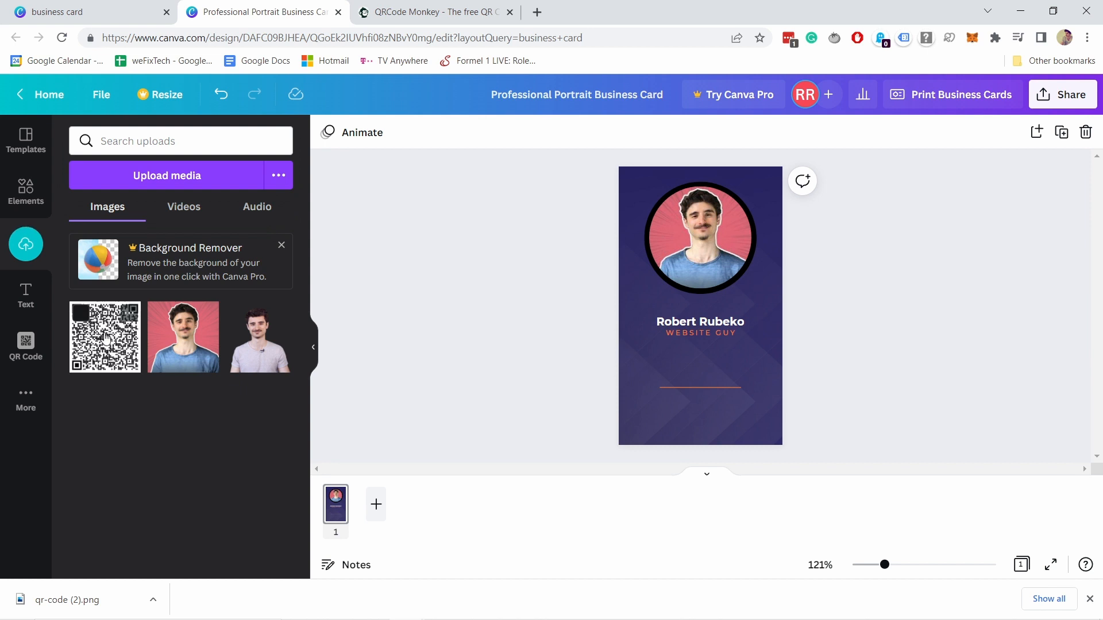
- Place the uploaded QR code on the card, shrunk and centred below the name
click(81, 314)
drag(88, 337, 671, 349)
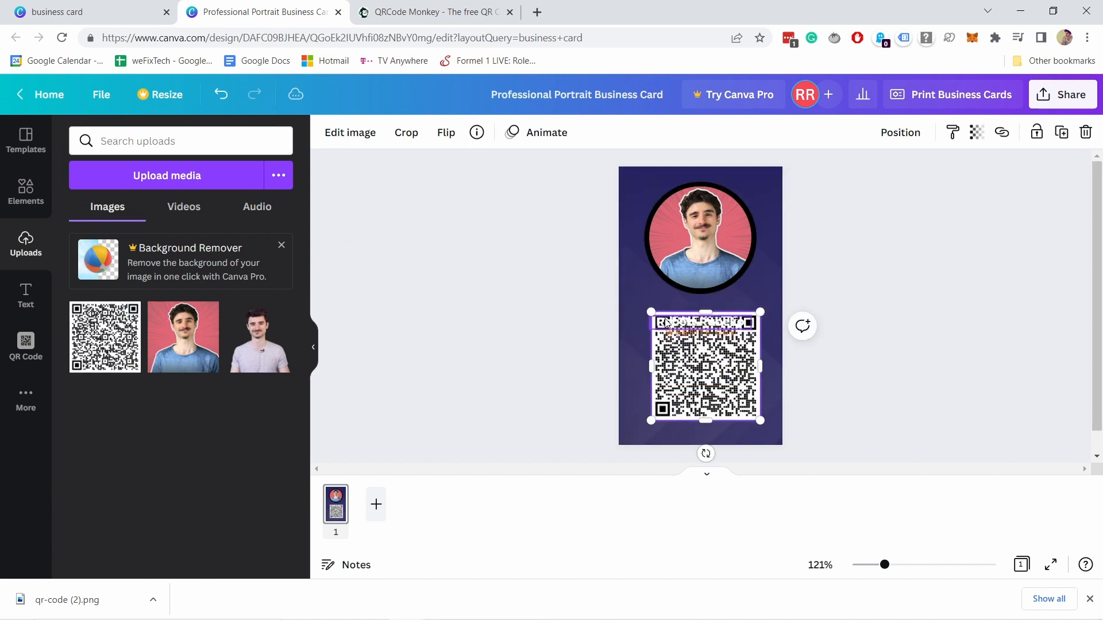
drag(650, 311, 682, 342)
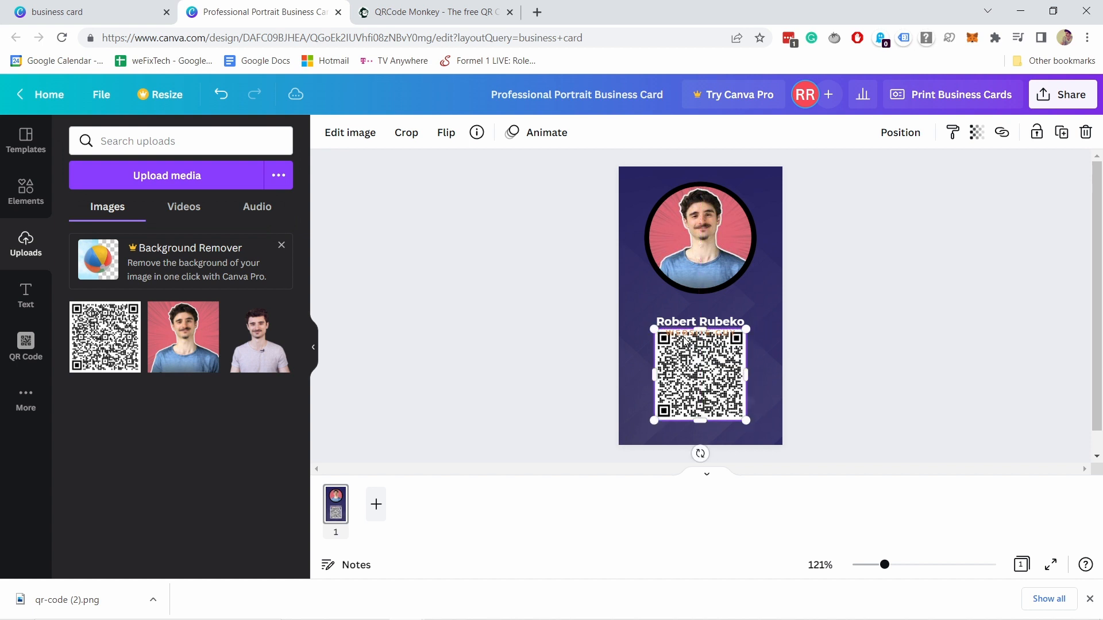
- Move the name up under the photo, lower the QR code, and set WEBSITE GUY beneath the name
click(689, 322)
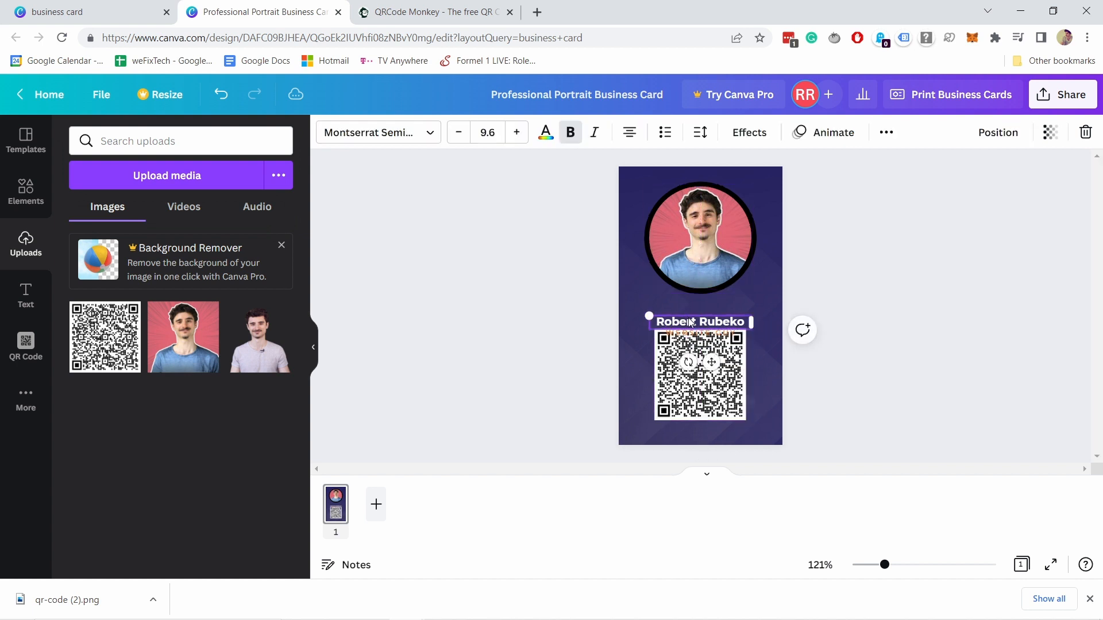
drag(693, 324, 689, 310)
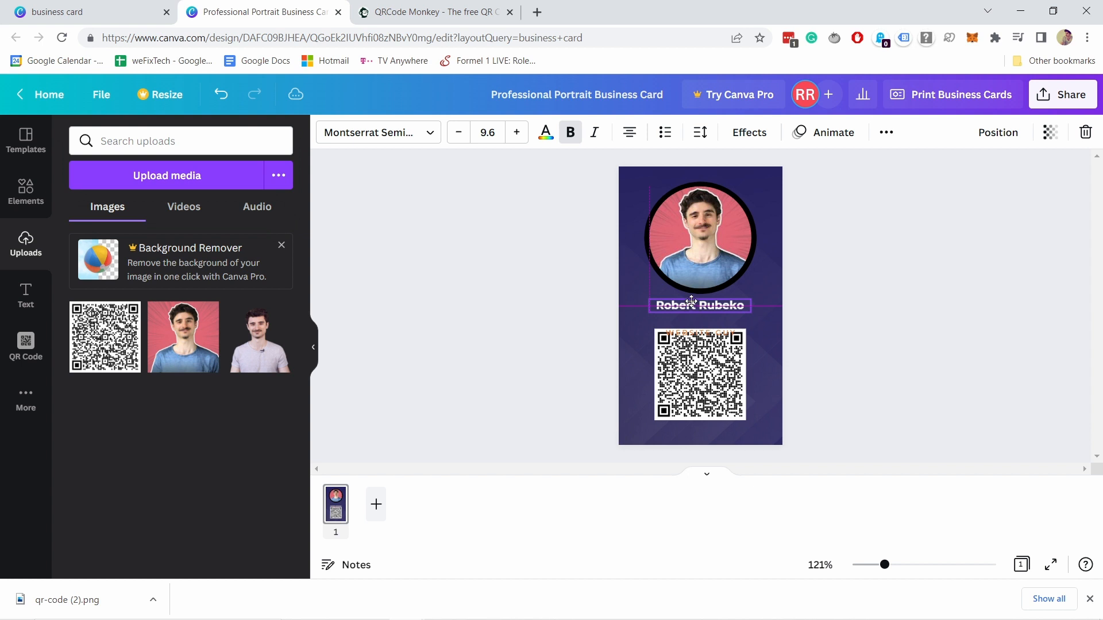
click(700, 253)
drag(692, 362, 690, 386)
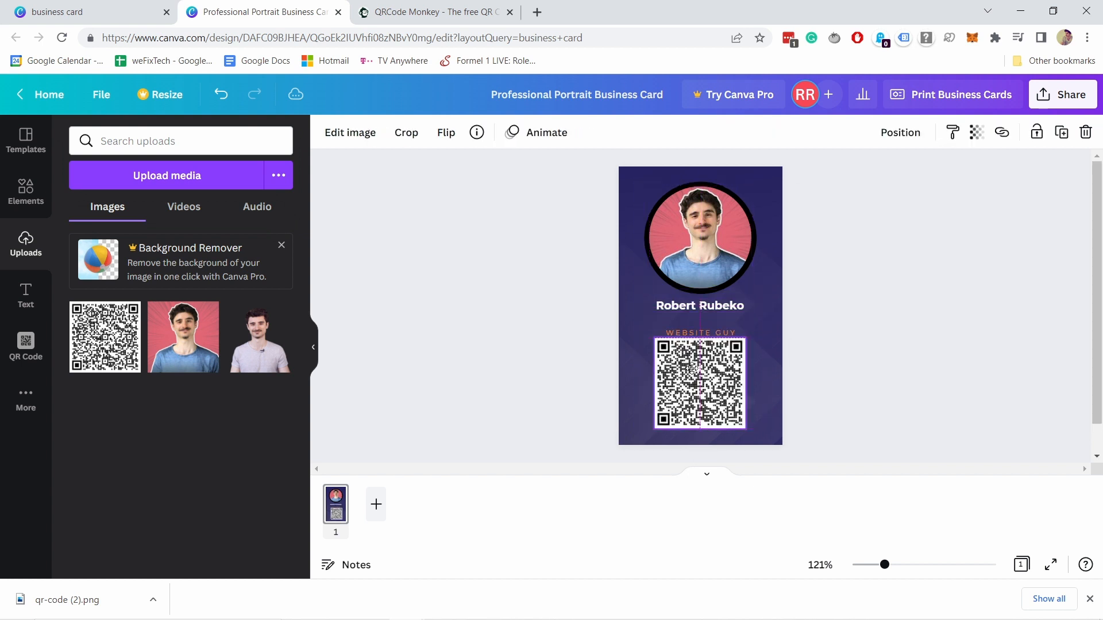
drag(683, 336, 683, 321)
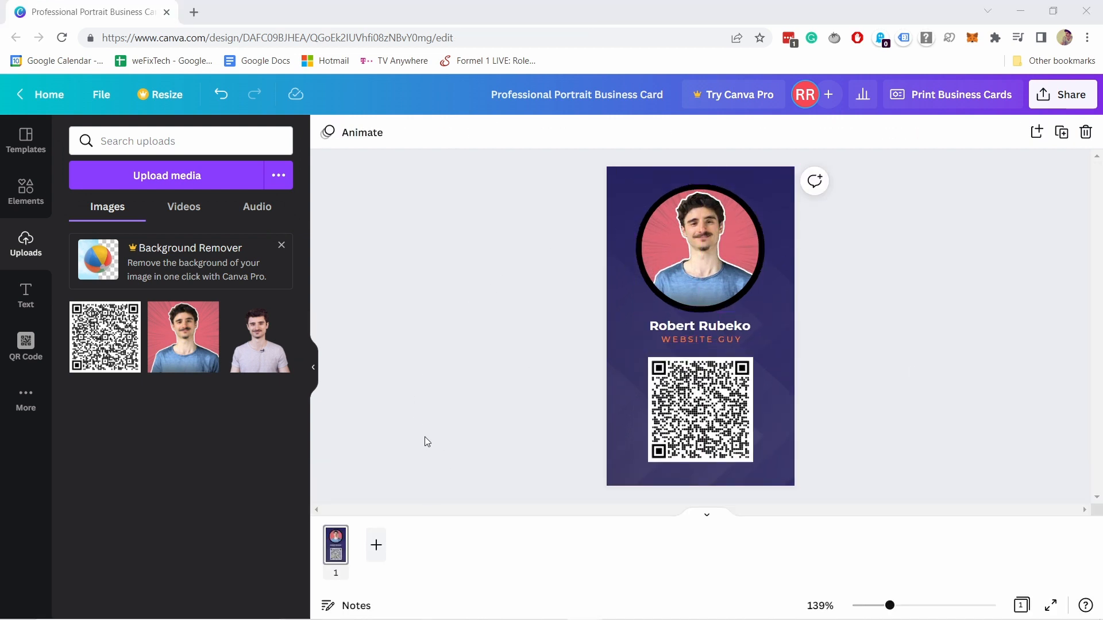
click(376, 546)
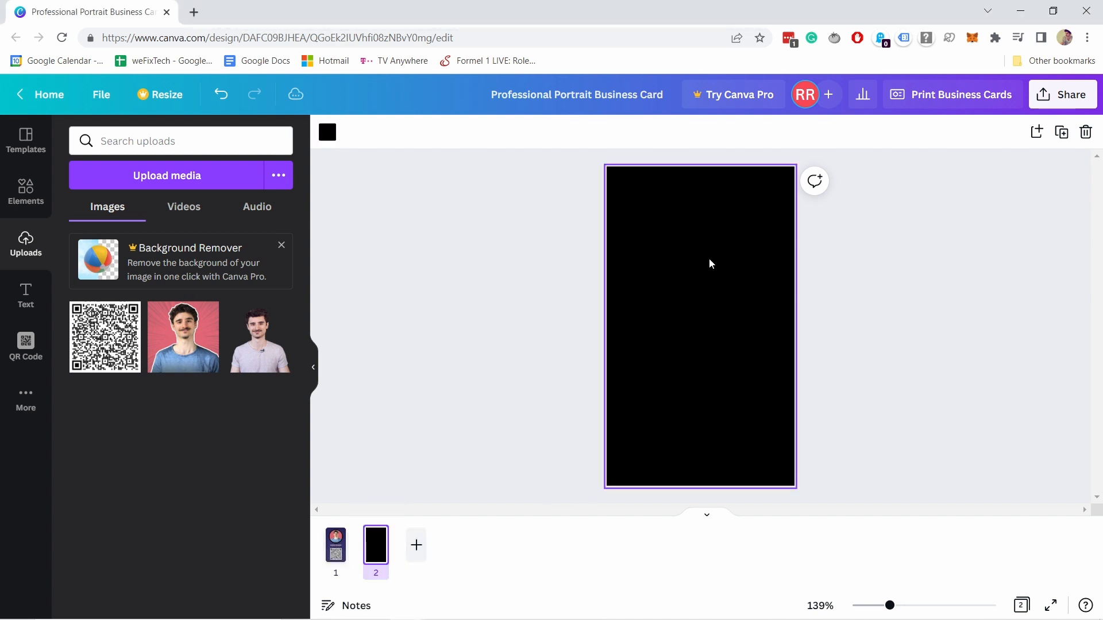
click(667, 279)
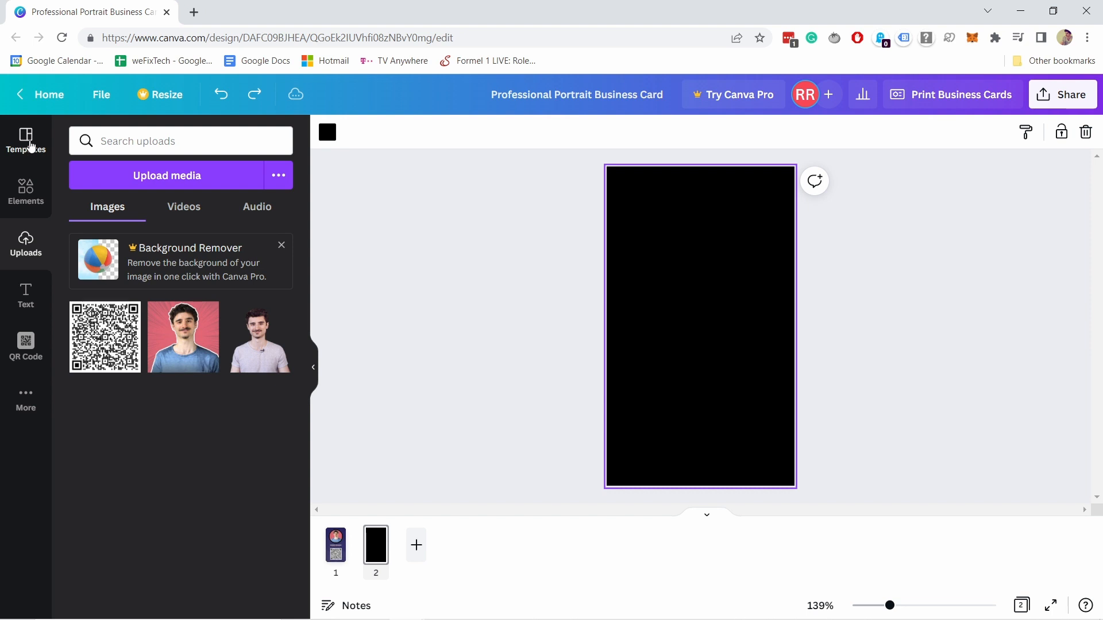
click(29, 147)
scroll(237, 298, down, 10)
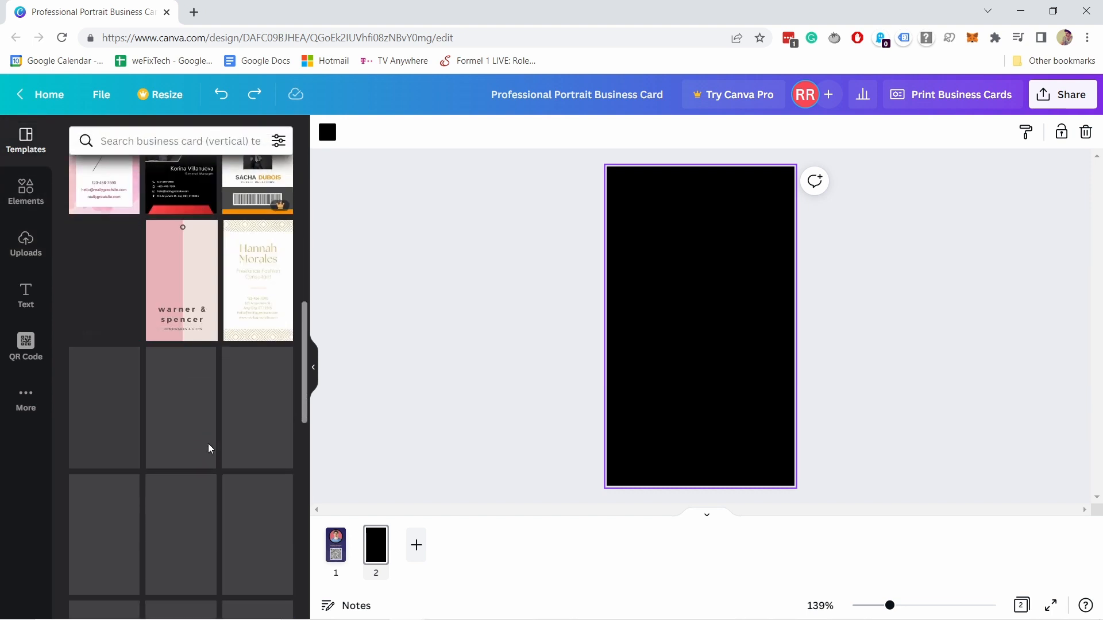
scroll(210, 499, up, 2)
scroll(210, 499, up, 10)
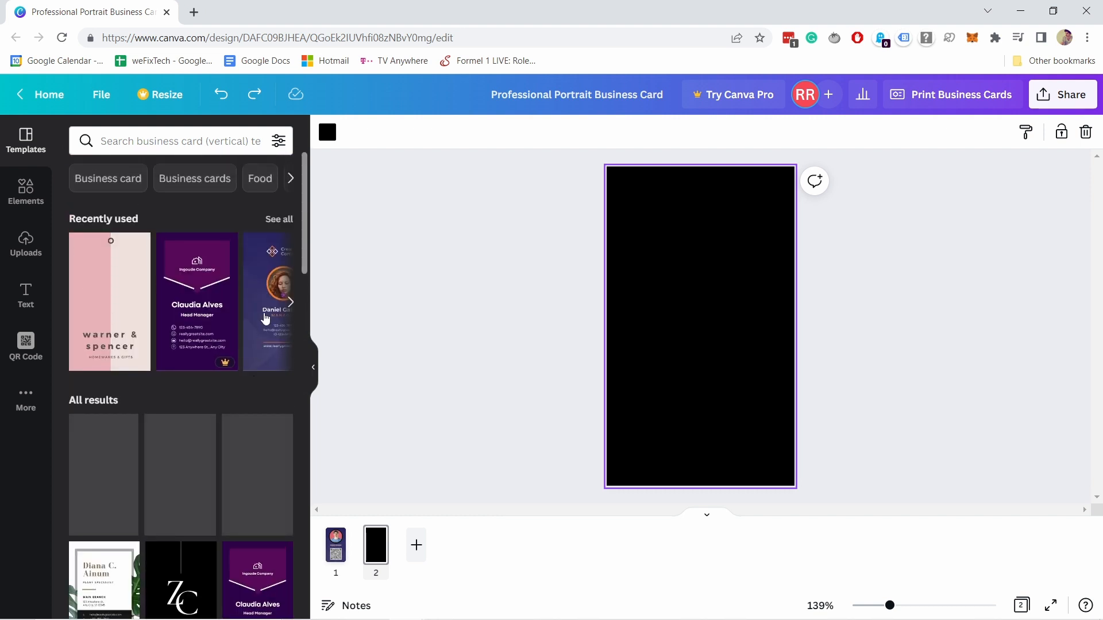
click(262, 299)
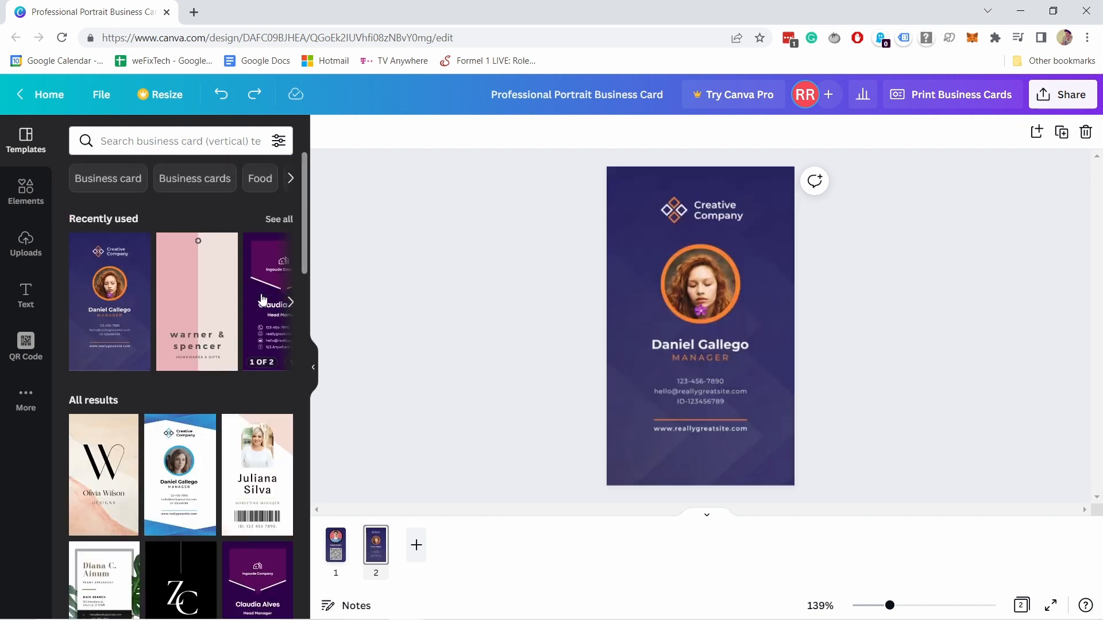
click(754, 280)
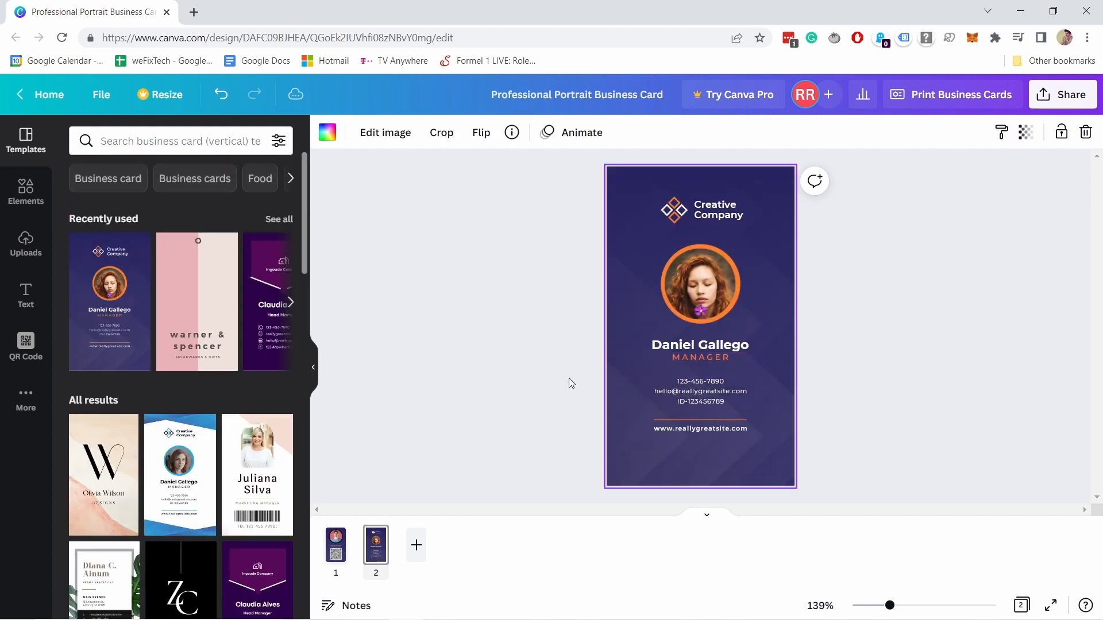
click(694, 281)
key(Delete)
key(Delete)
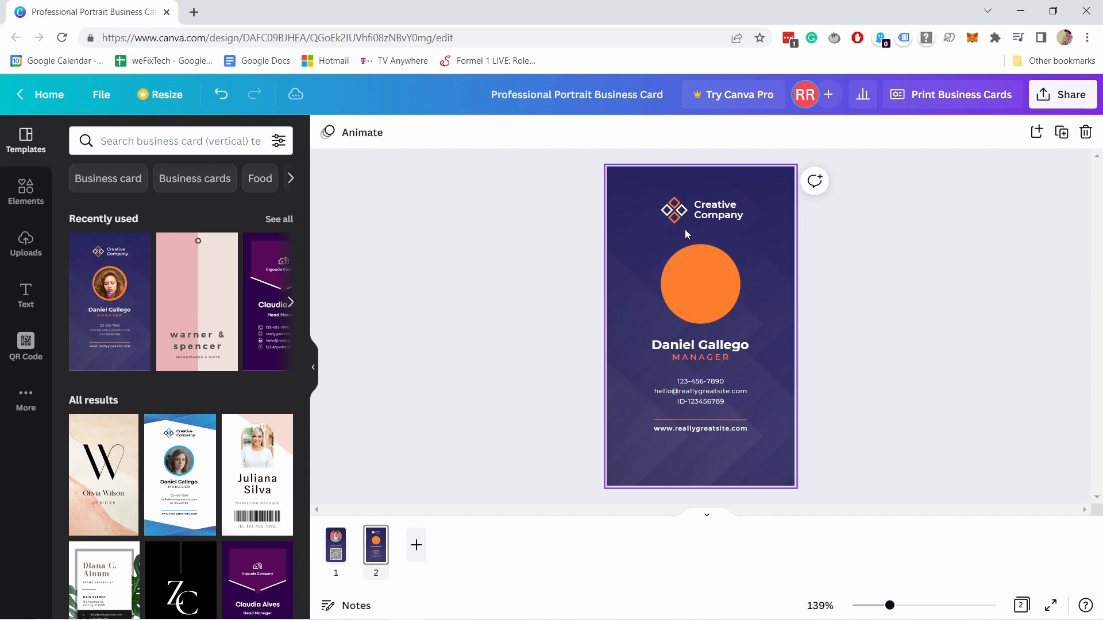
click(697, 253)
key(Delete)
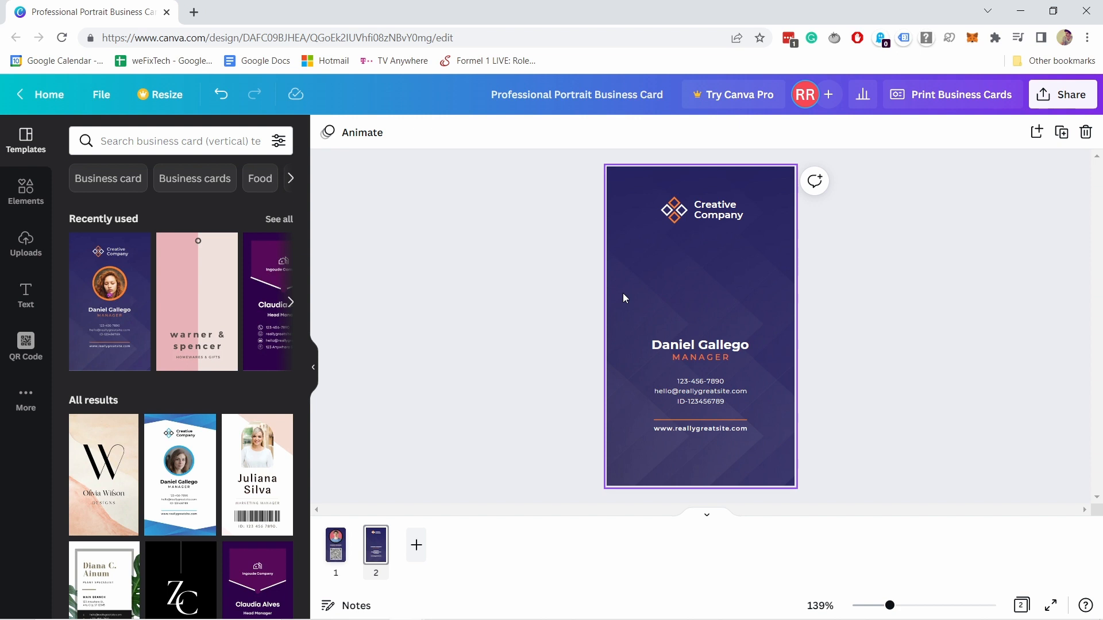
right_click(379, 554)
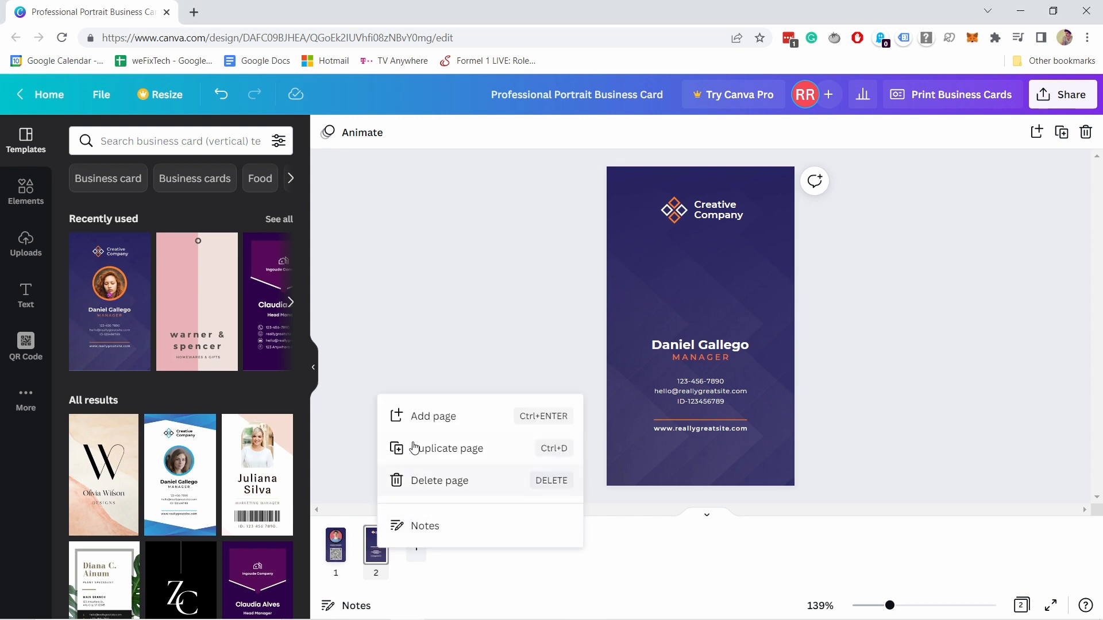
click(431, 486)
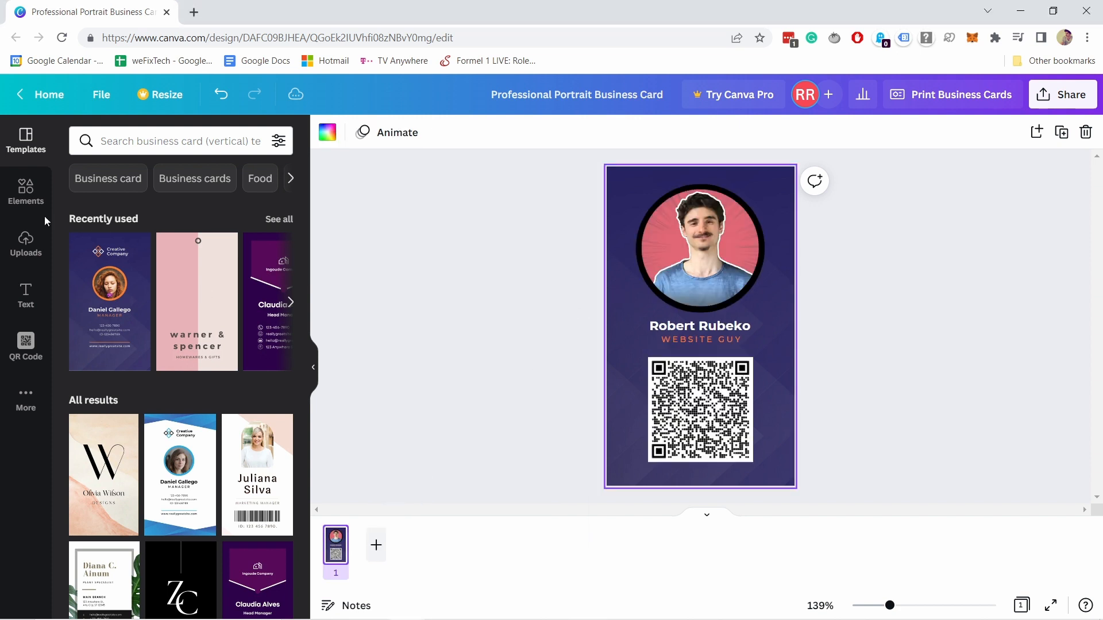
click(26, 244)
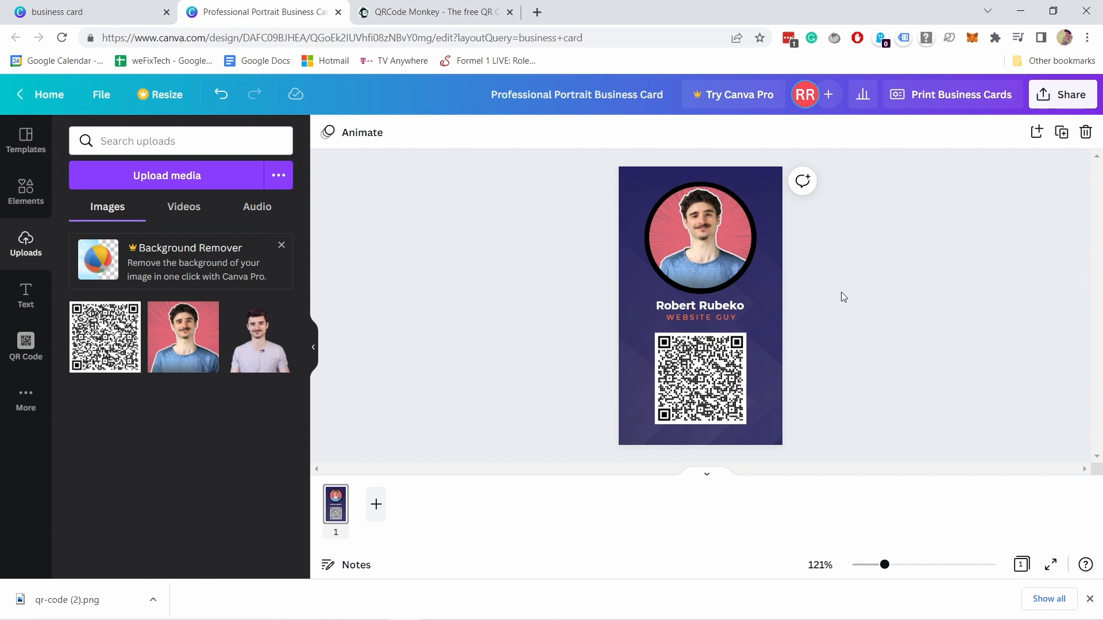
- Download the business card with file type JPG instead of PNG, then open the exported image
click(1066, 97)
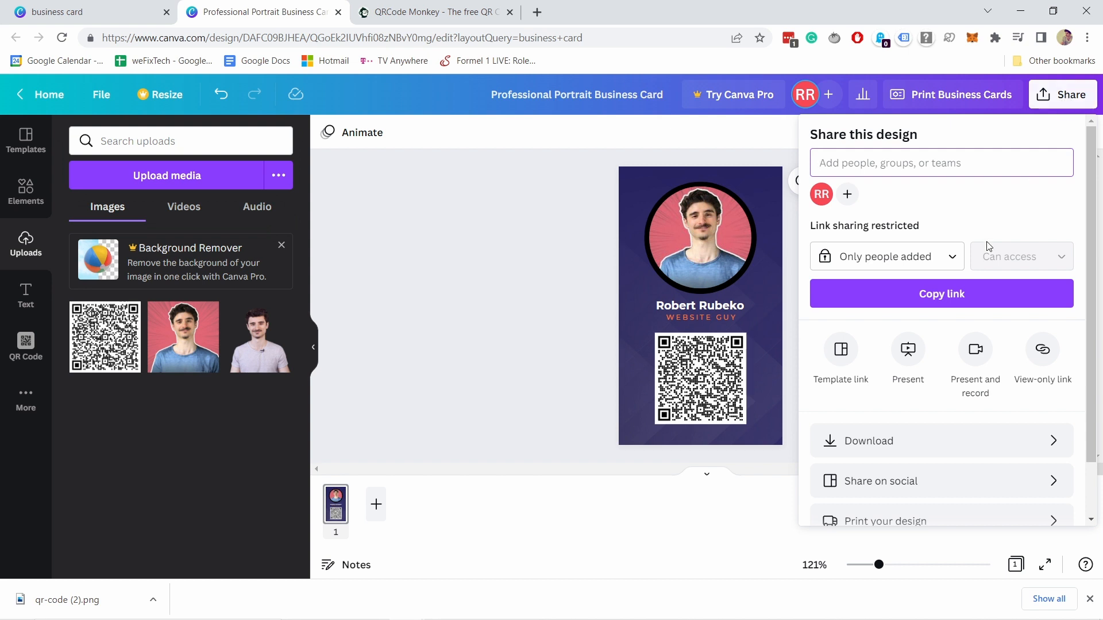
click(850, 447)
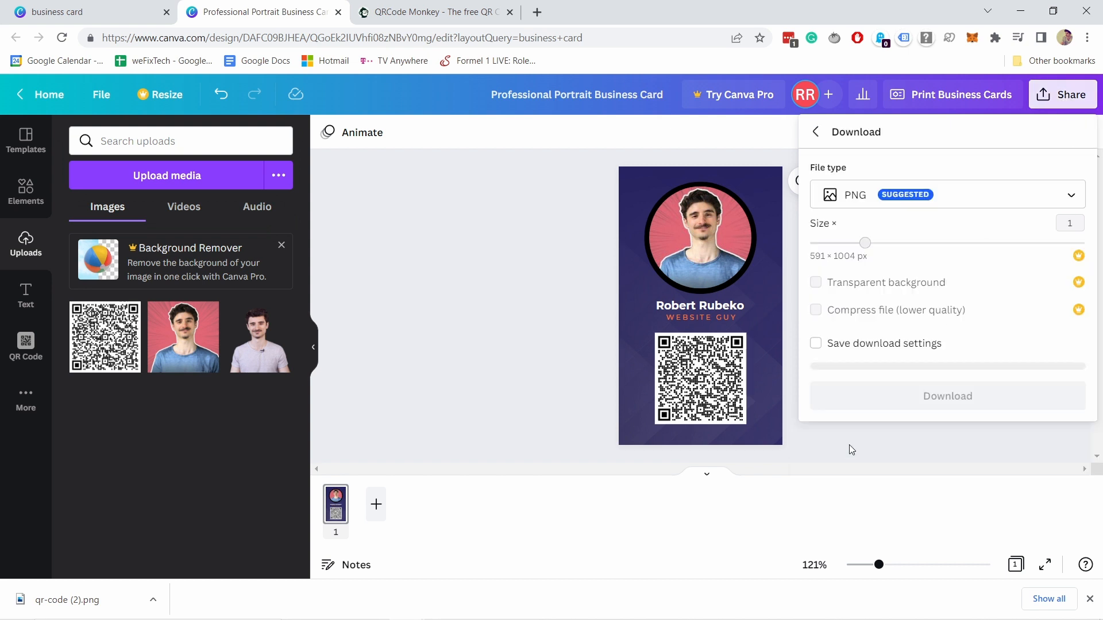
click(883, 201)
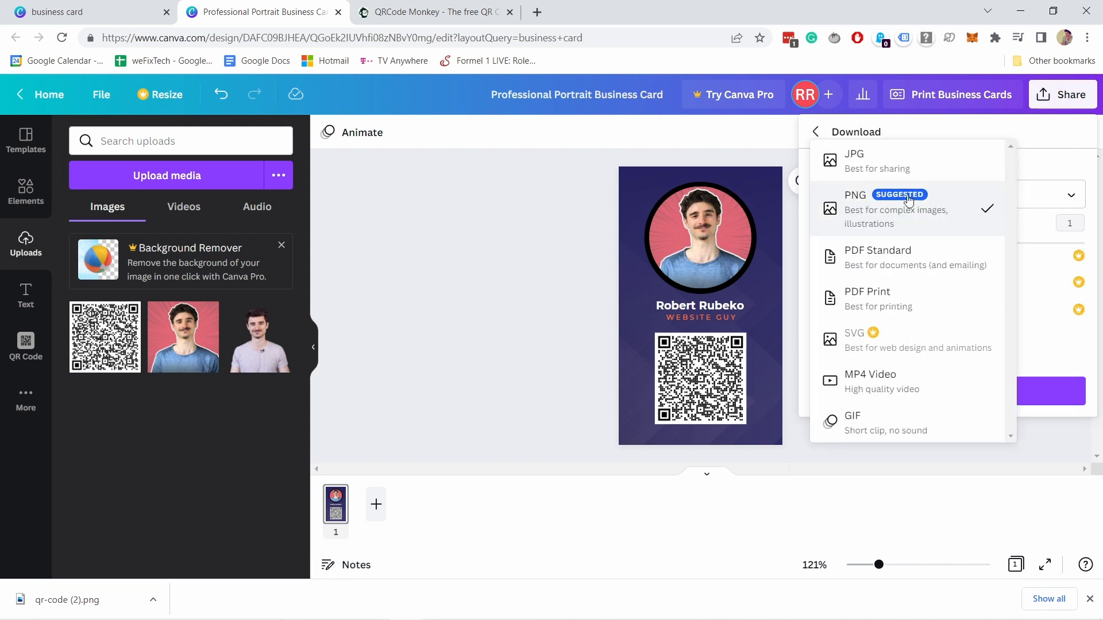
click(885, 213)
click(877, 206)
click(865, 154)
click(854, 204)
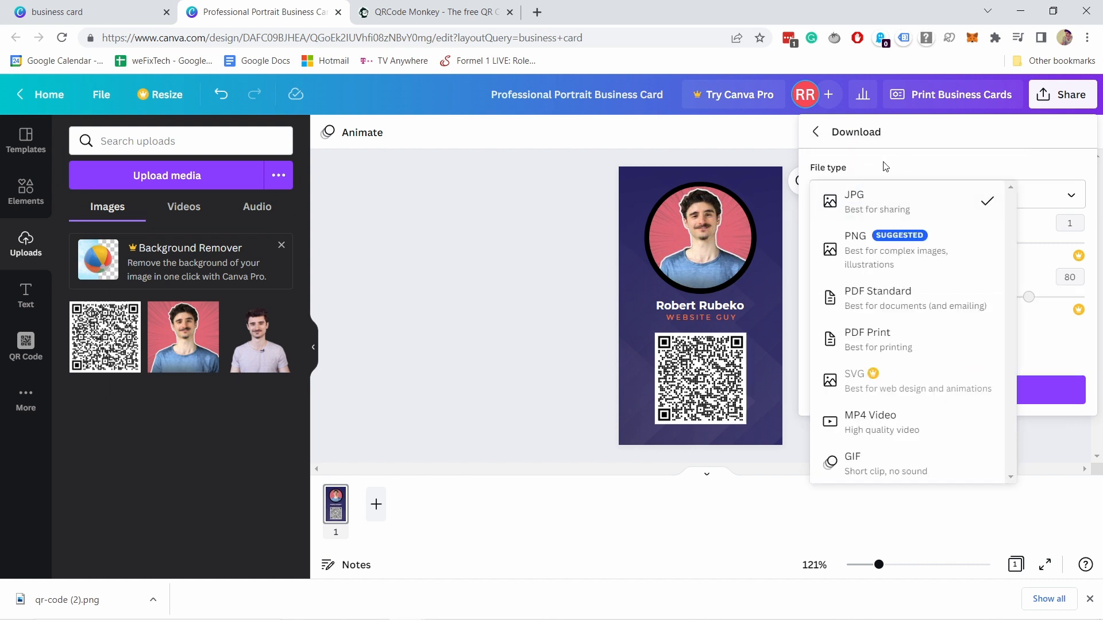
click(879, 210)
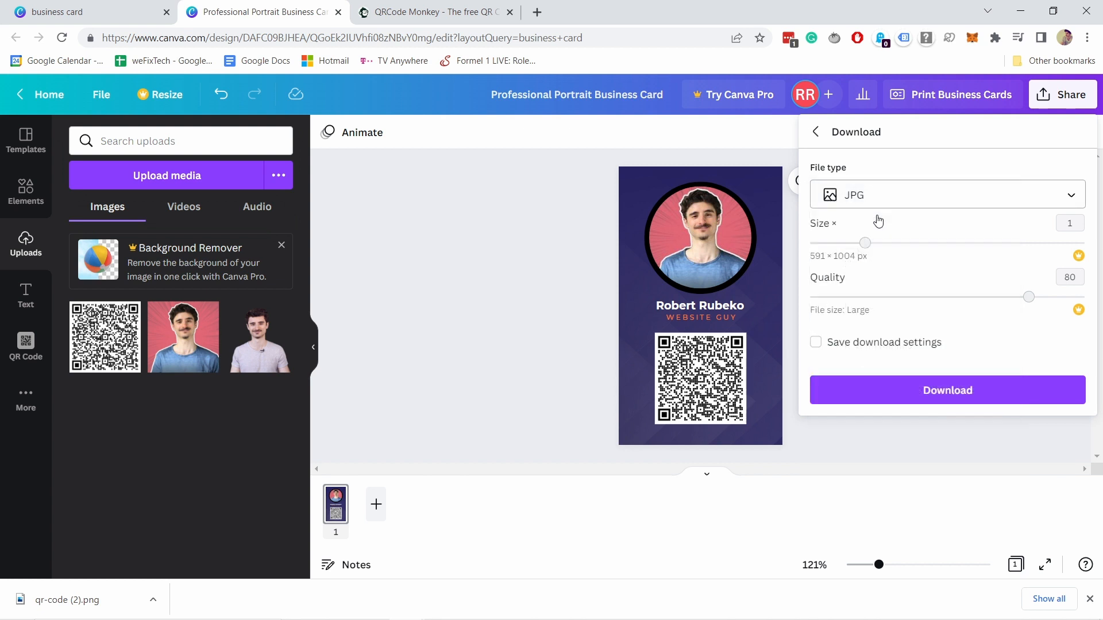
click(848, 200)
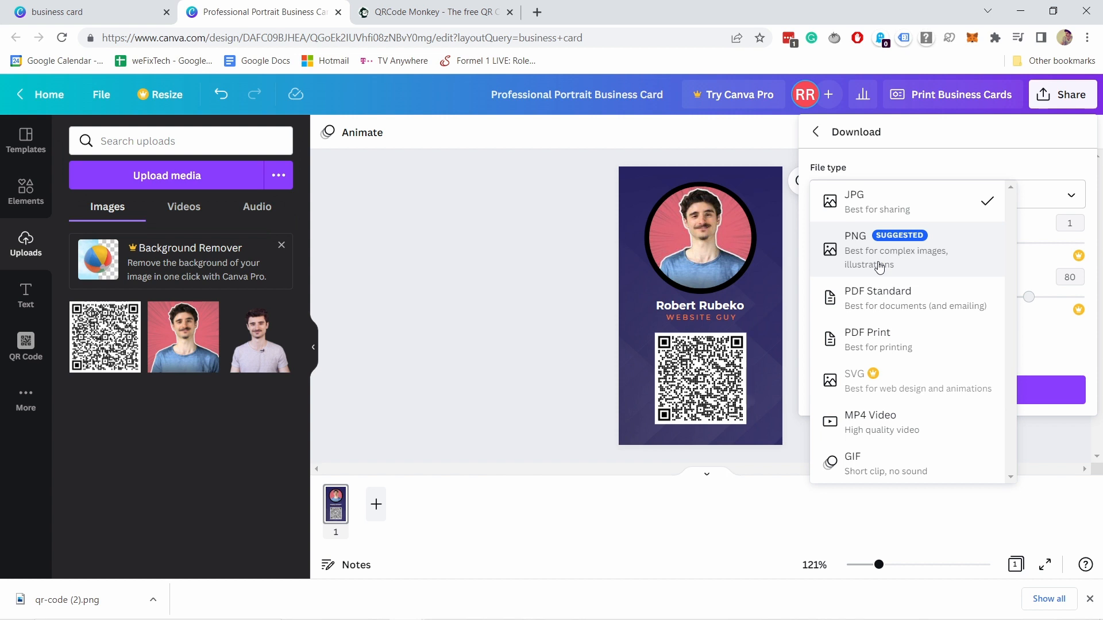
click(881, 211)
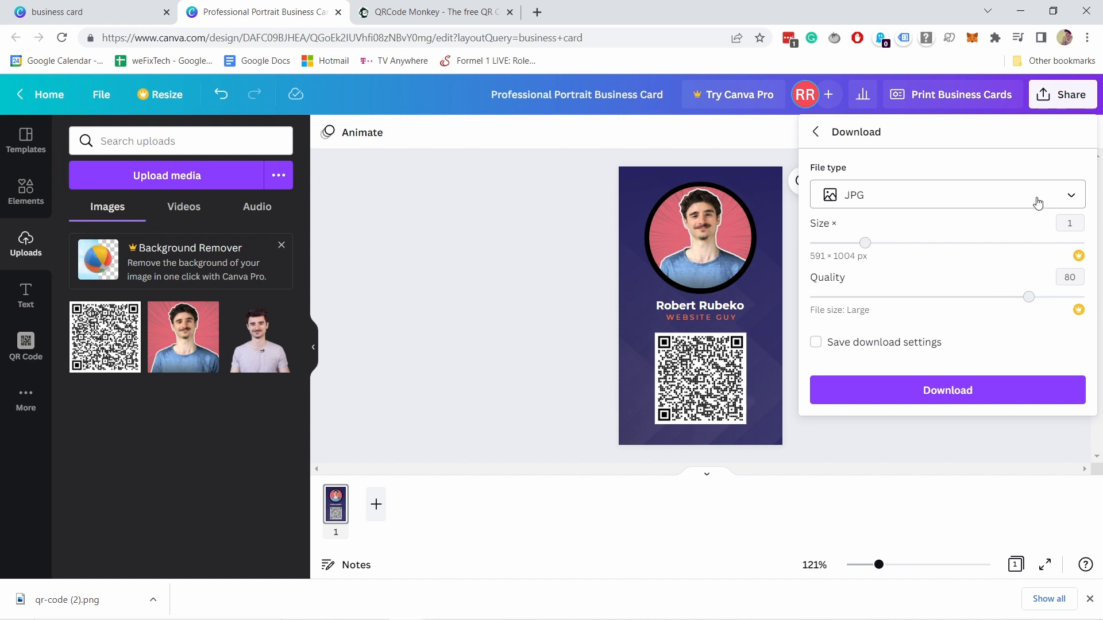
click(973, 390)
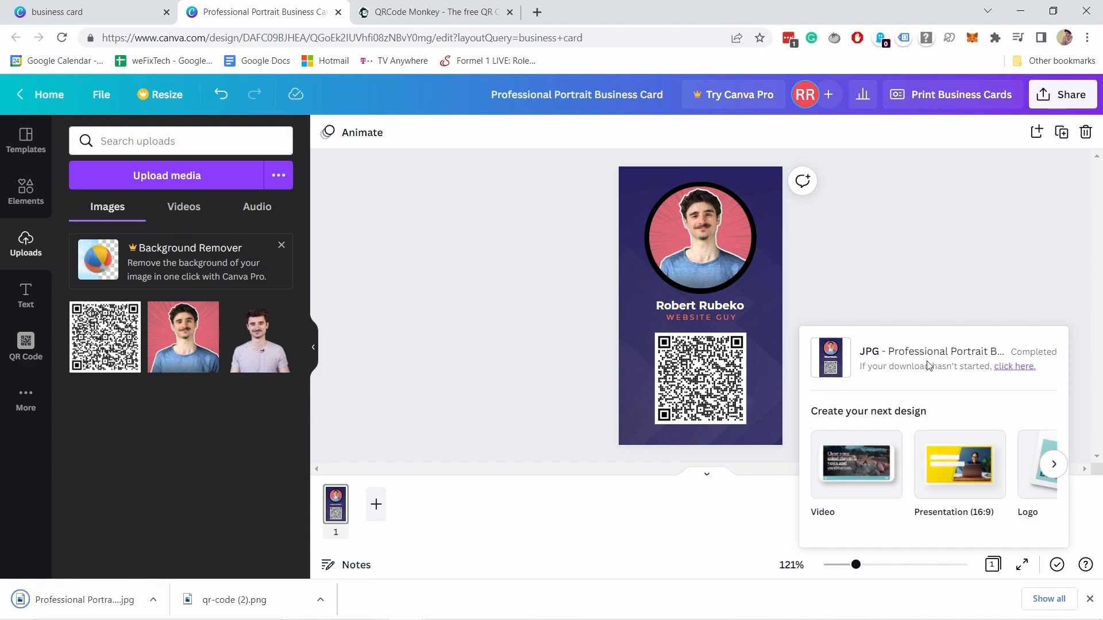
click(68, 600)
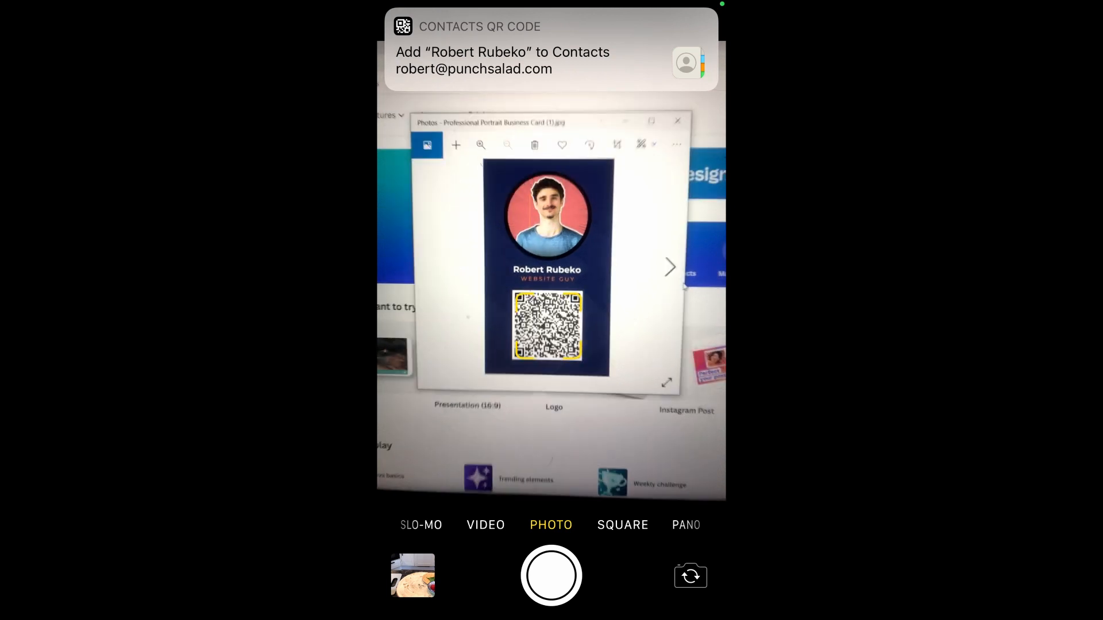
- Open the scanned contact QR code and review the new contact's name, Website guy title, email and homepage
click(551, 50)
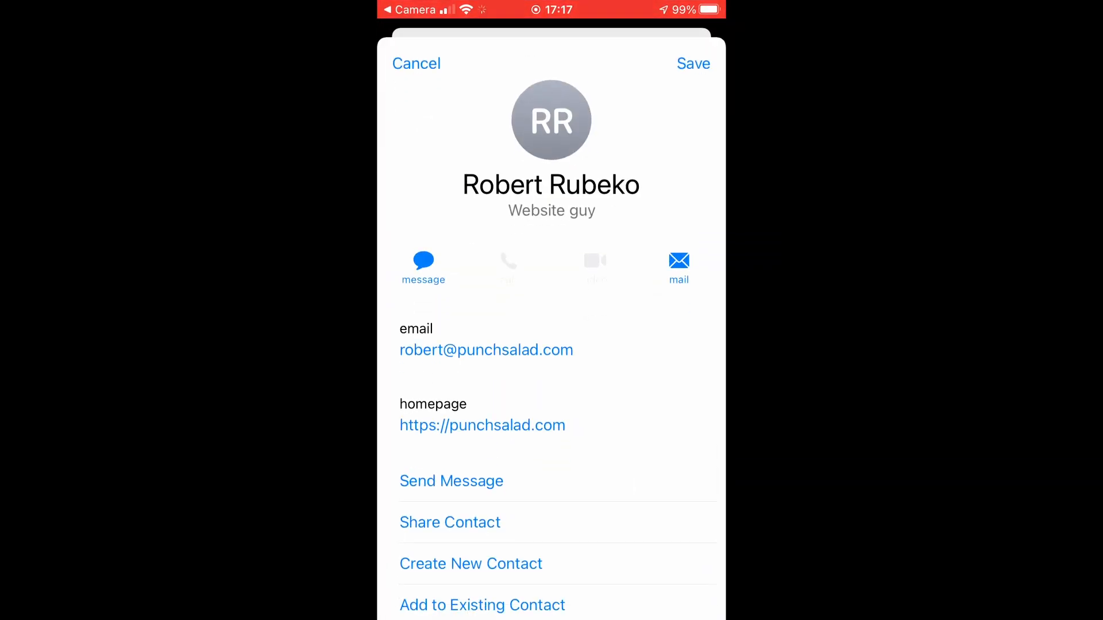
scroll(552, 345, down, 3)
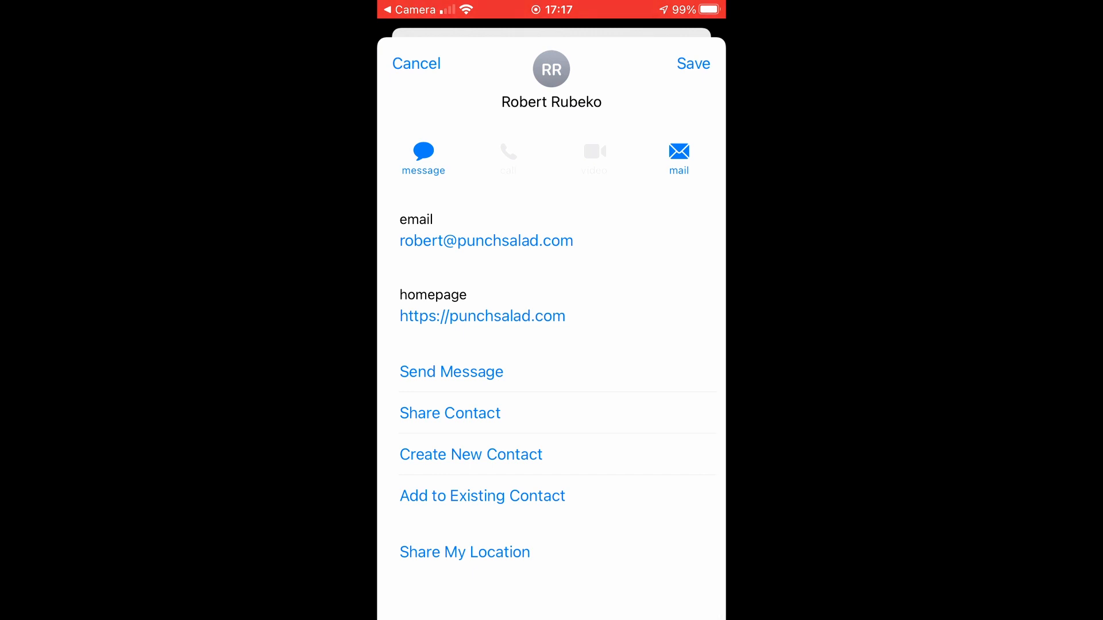
scroll(551, 344, up, 3)
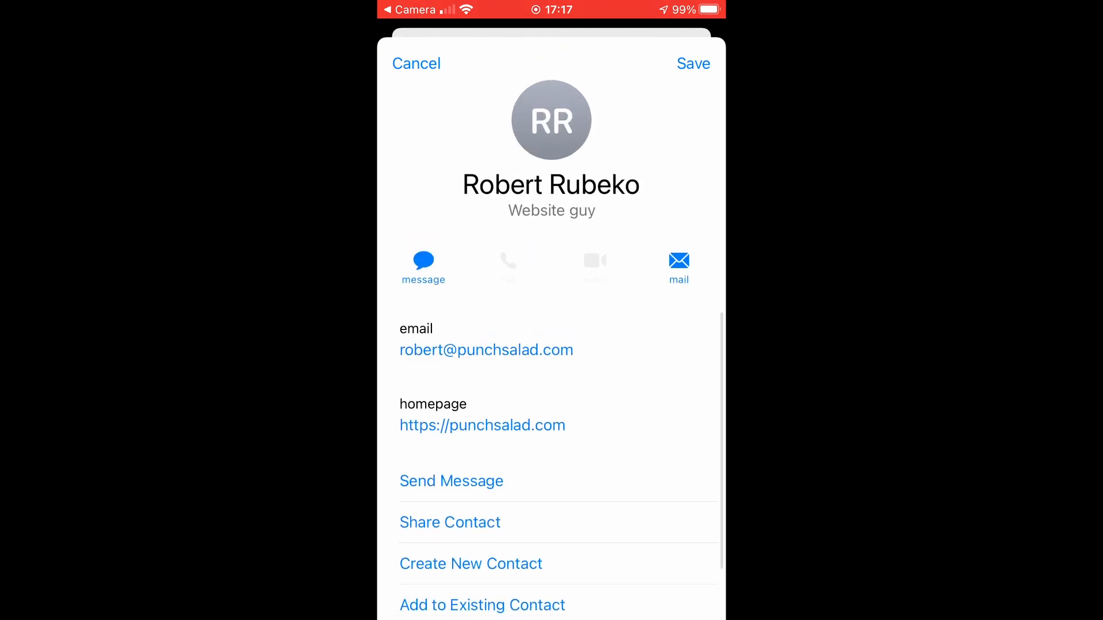